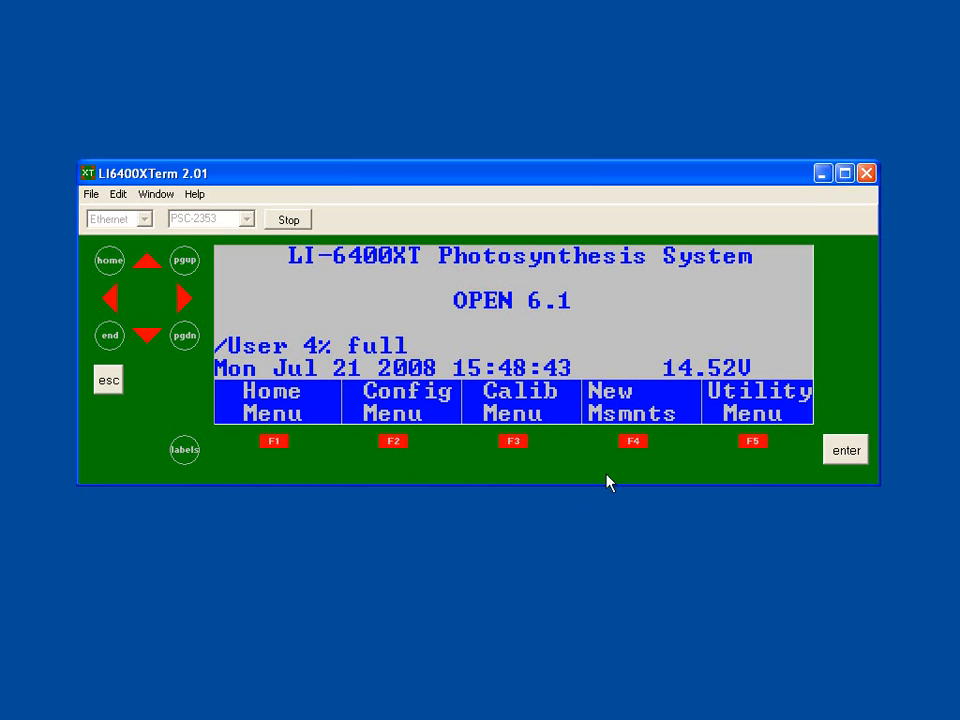
Enter New Measurements mode and move the line marker down to the third display line and back to the first
click(631, 441)
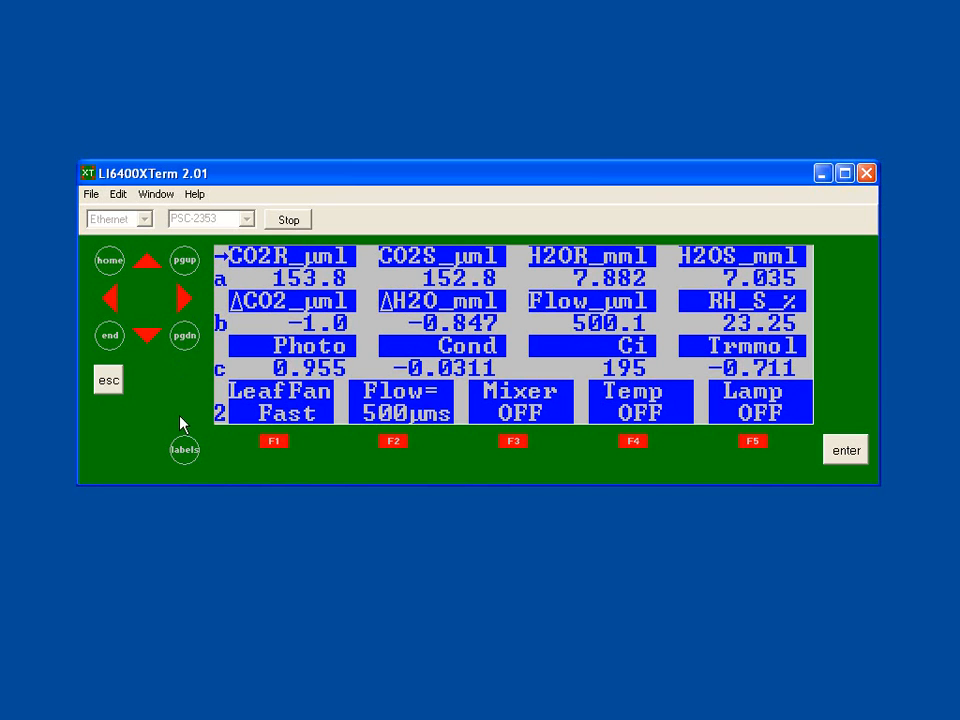
click(147, 345)
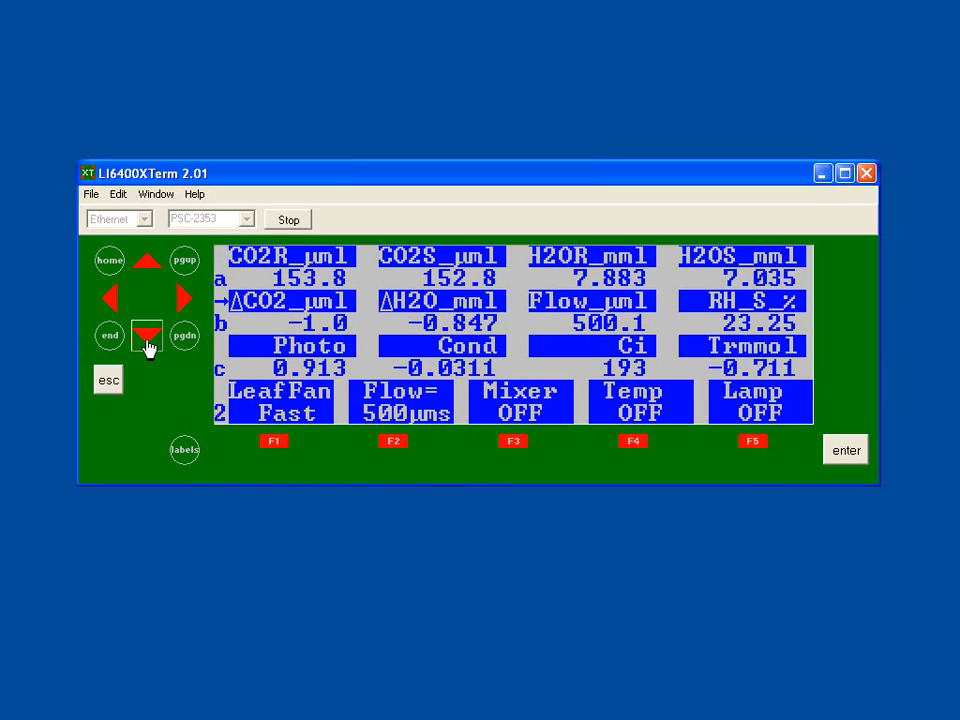
click(147, 345)
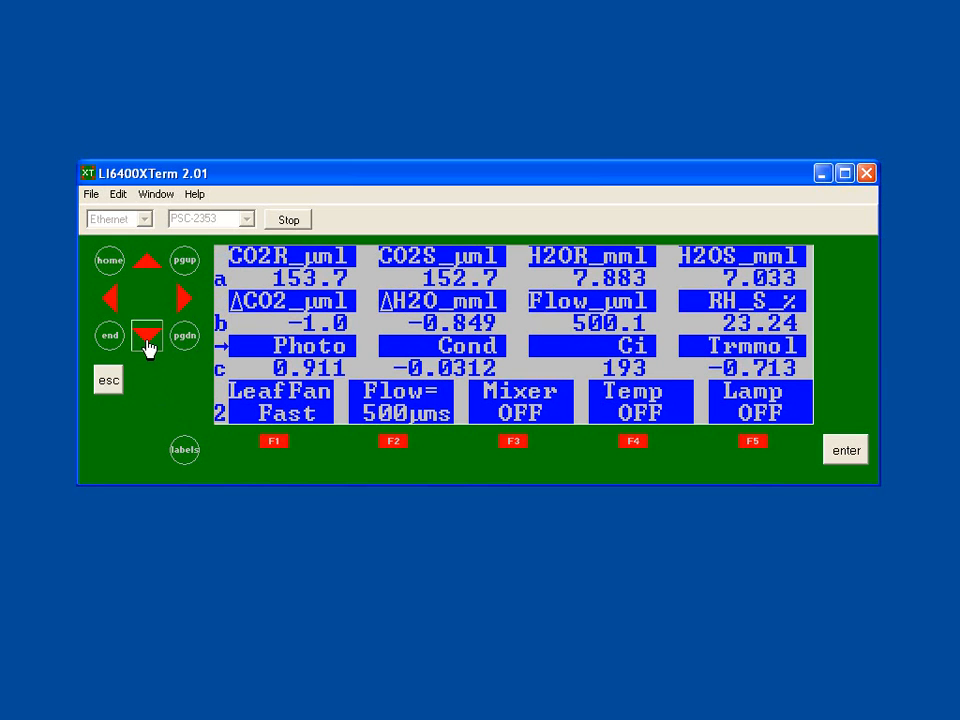
click(147, 263)
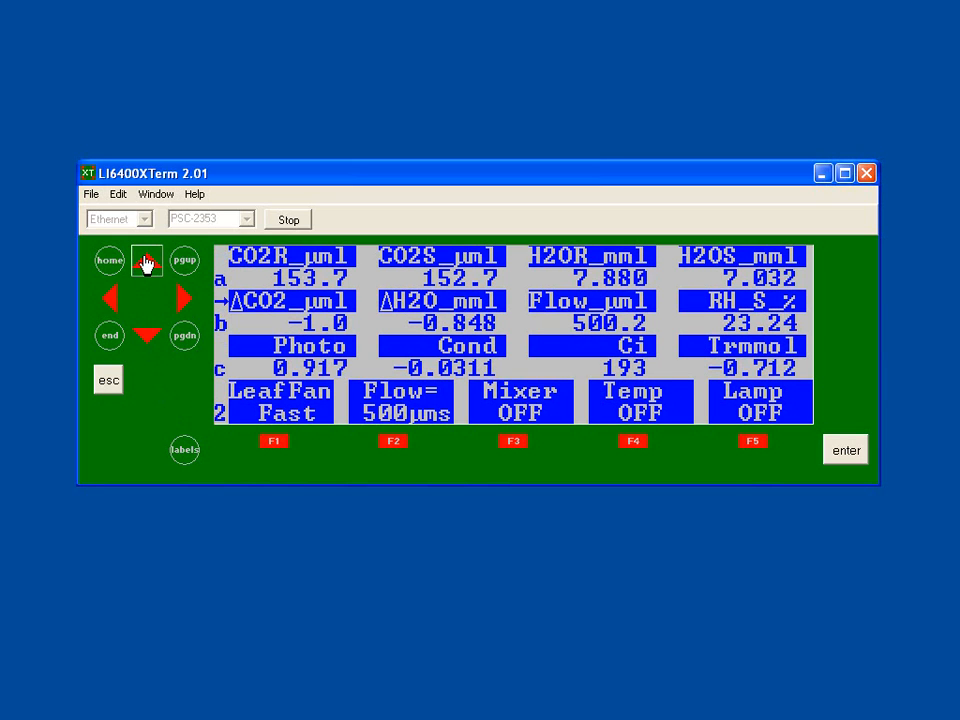
click(147, 263)
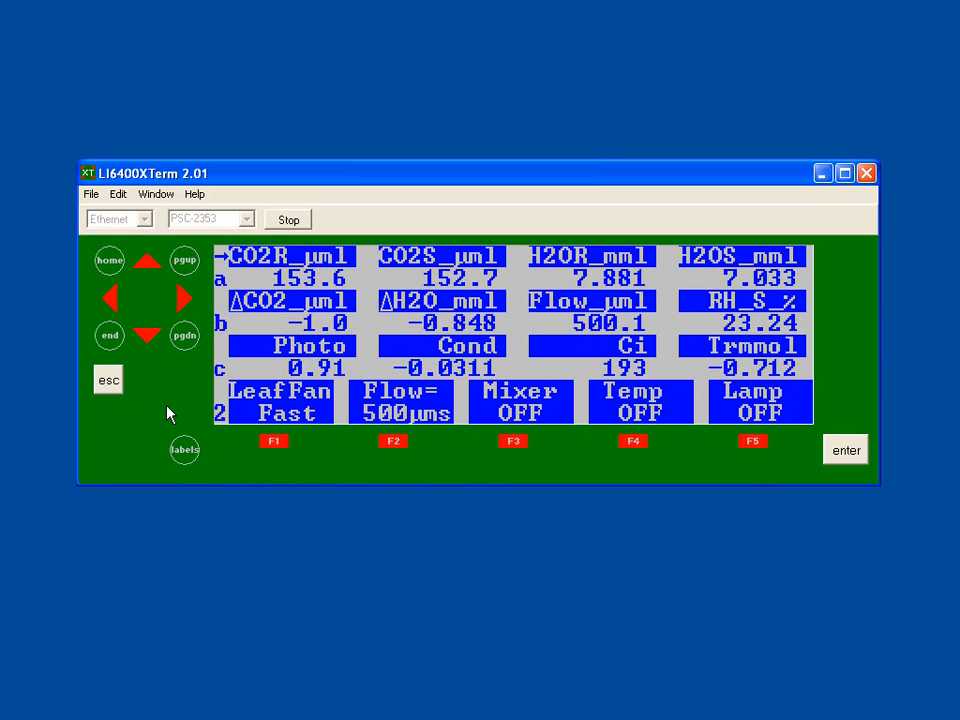
Switch the first display line to variable groups d and e, back through d and c, and restore group a
key(d)
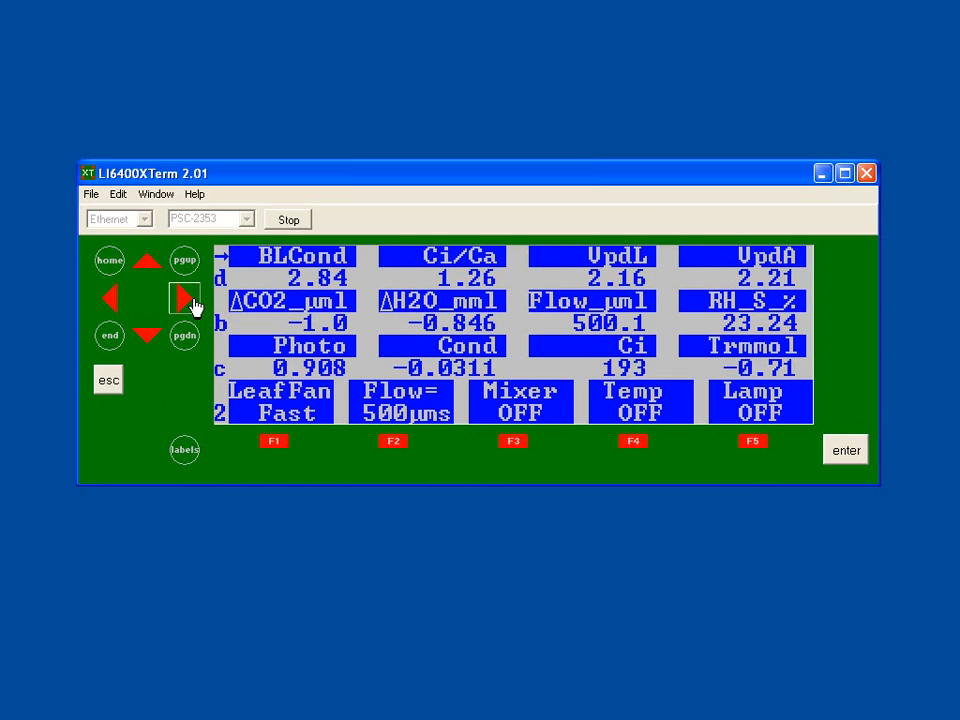
click(191, 301)
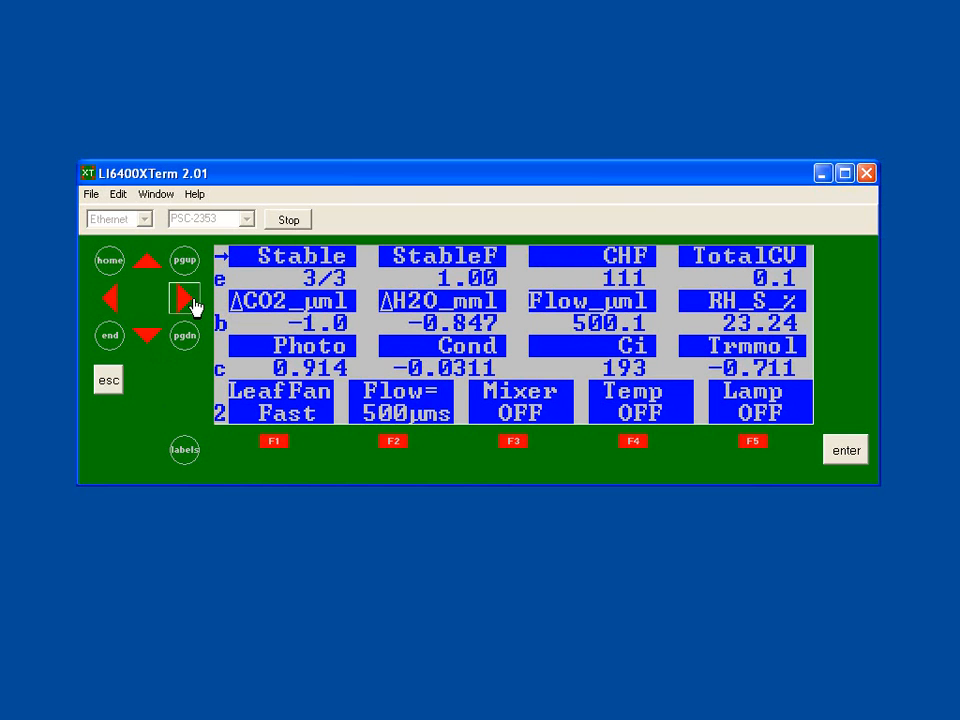
click(110, 297)
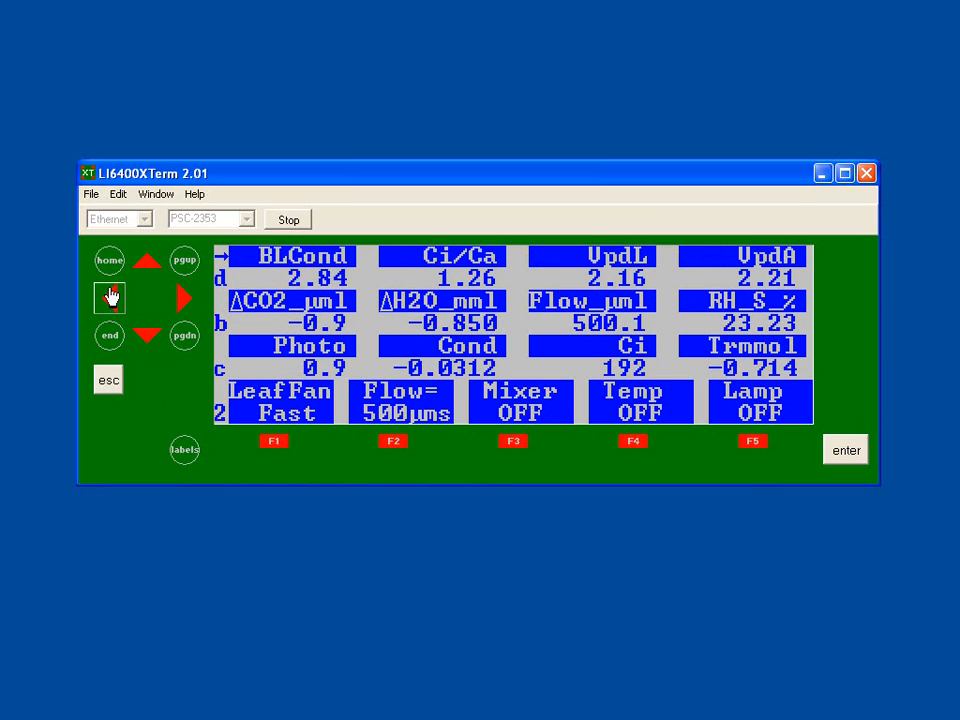
click(110, 297)
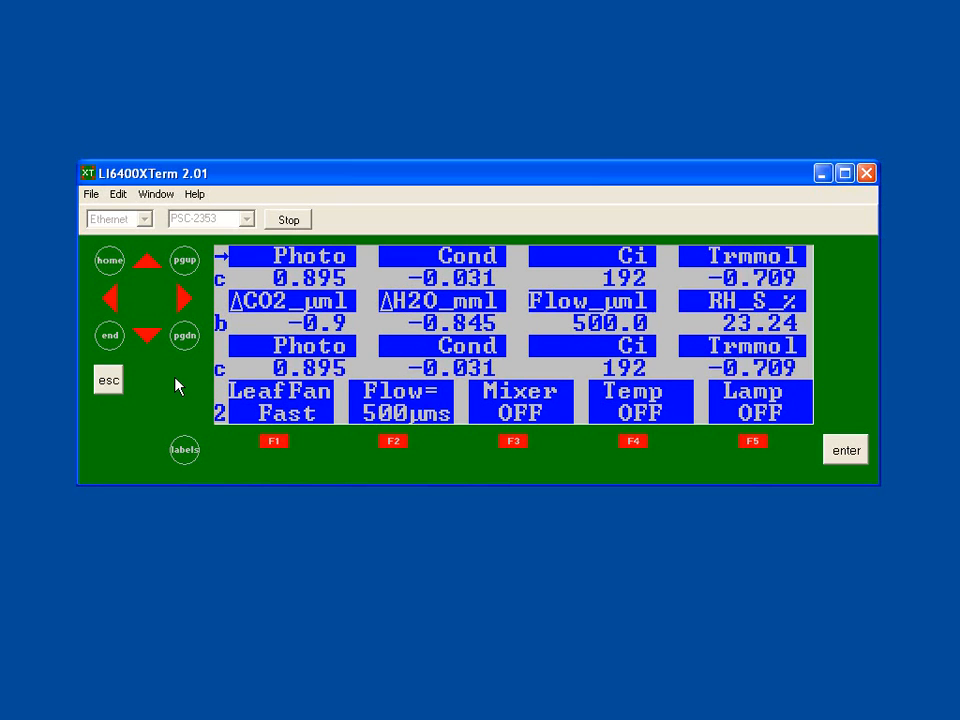
key(a)
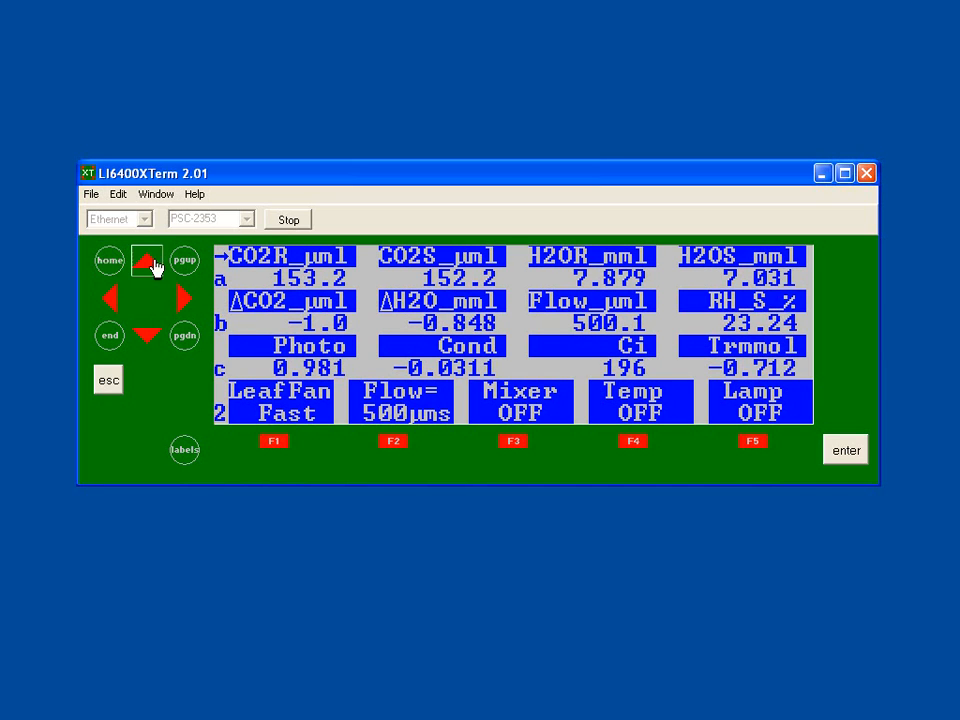
Page all three display lines through variable groups g to i and j to l, ending on groups d to f
click(190, 268)
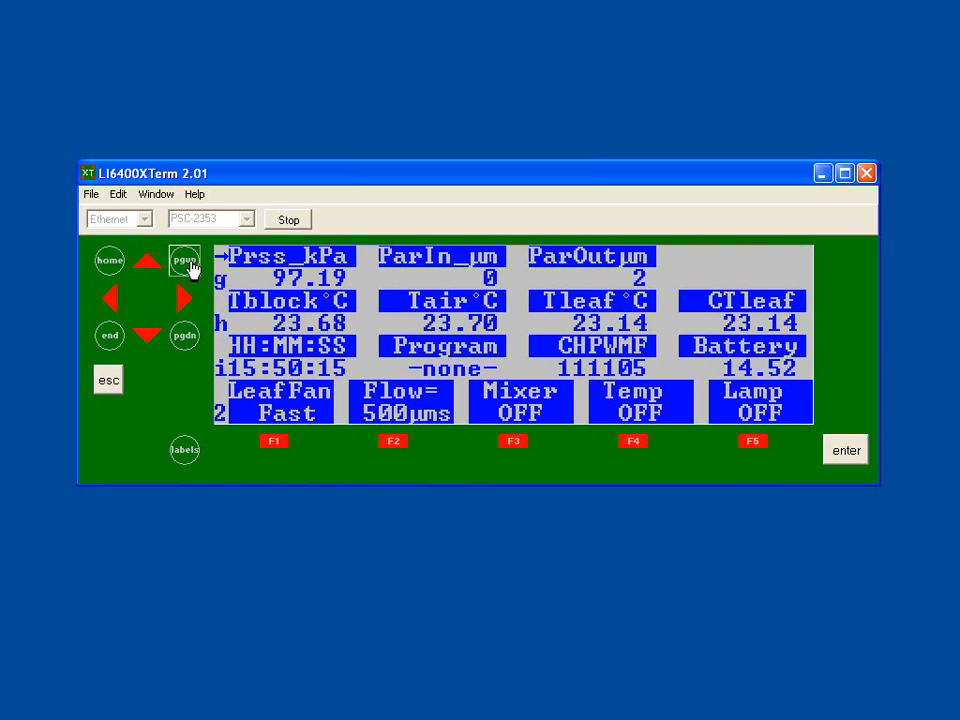
click(187, 340)
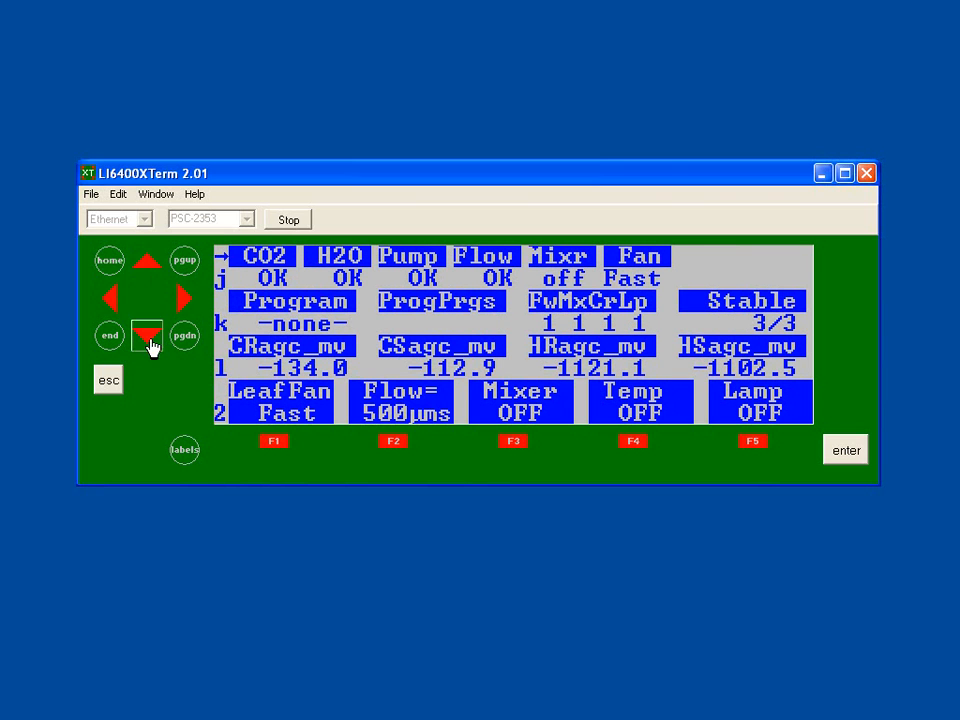
click(113, 345)
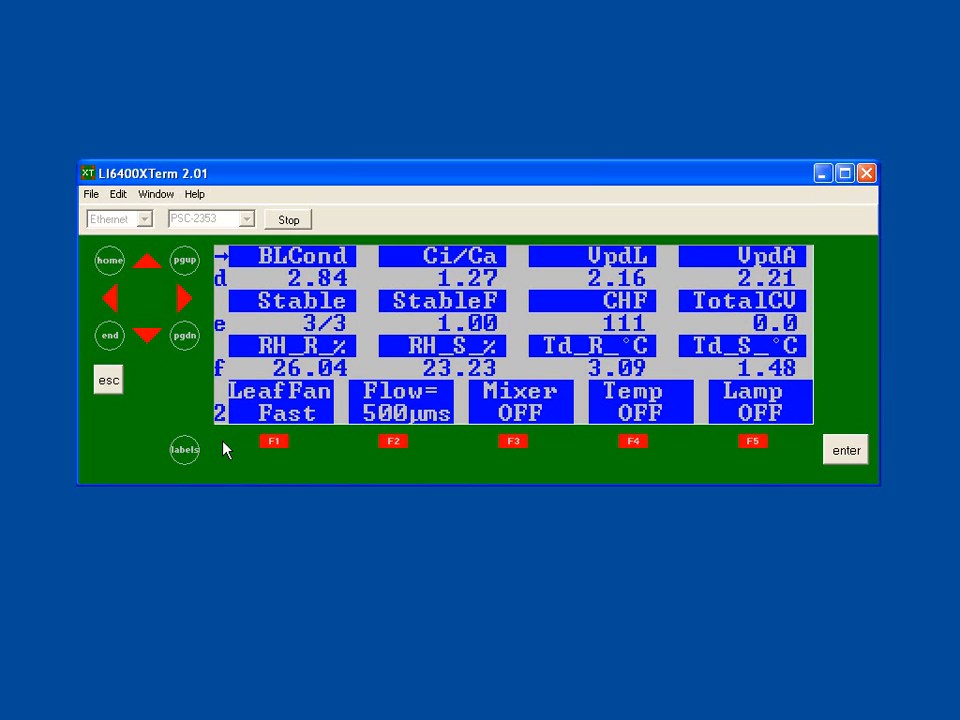
Review the function key label levels by switching between 1 and 2, cycling through the higher levels, and returning to level 1
key(1)
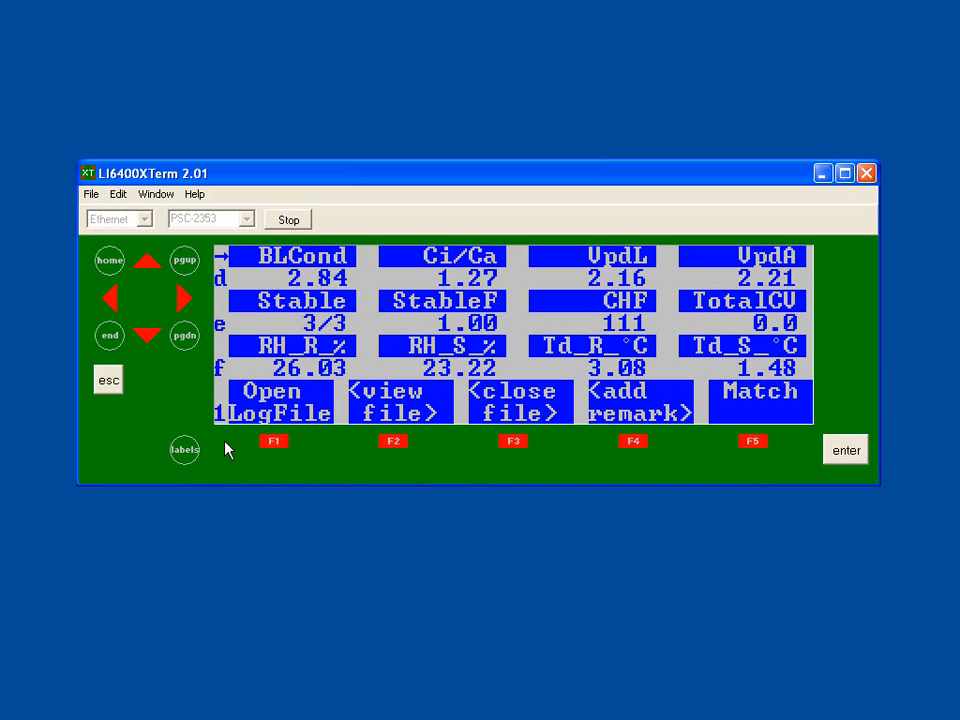
key(2)
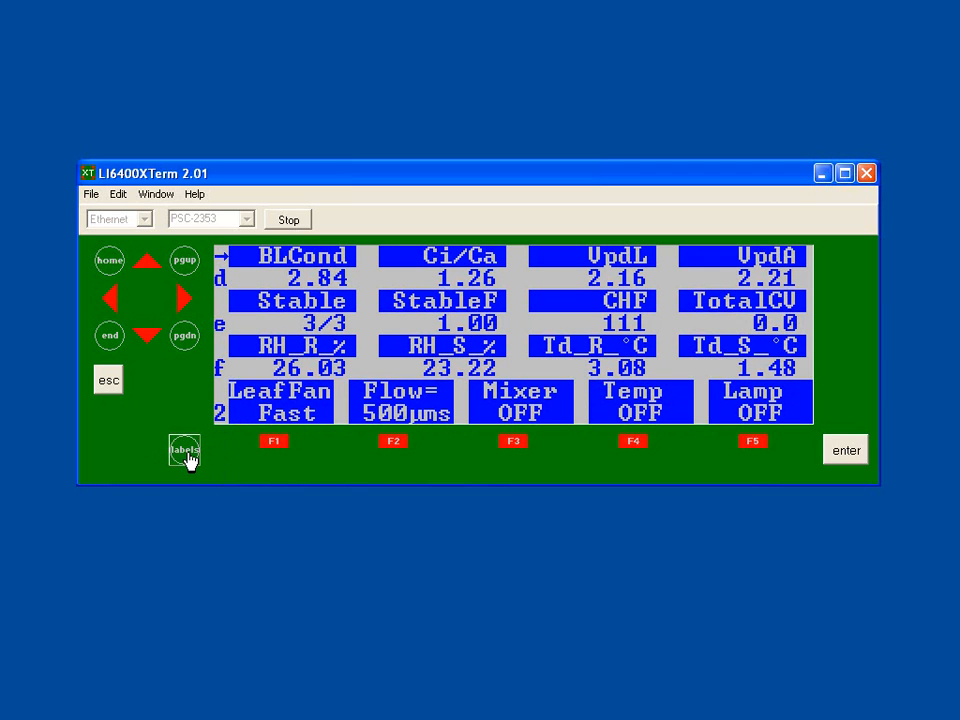
click(185, 452)
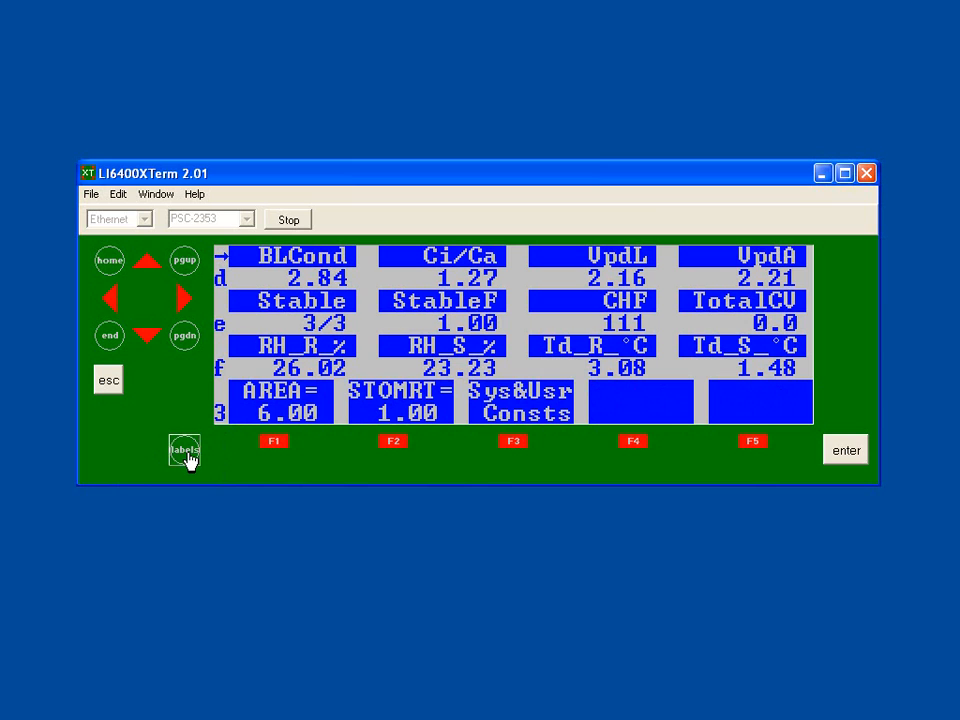
click(185, 452)
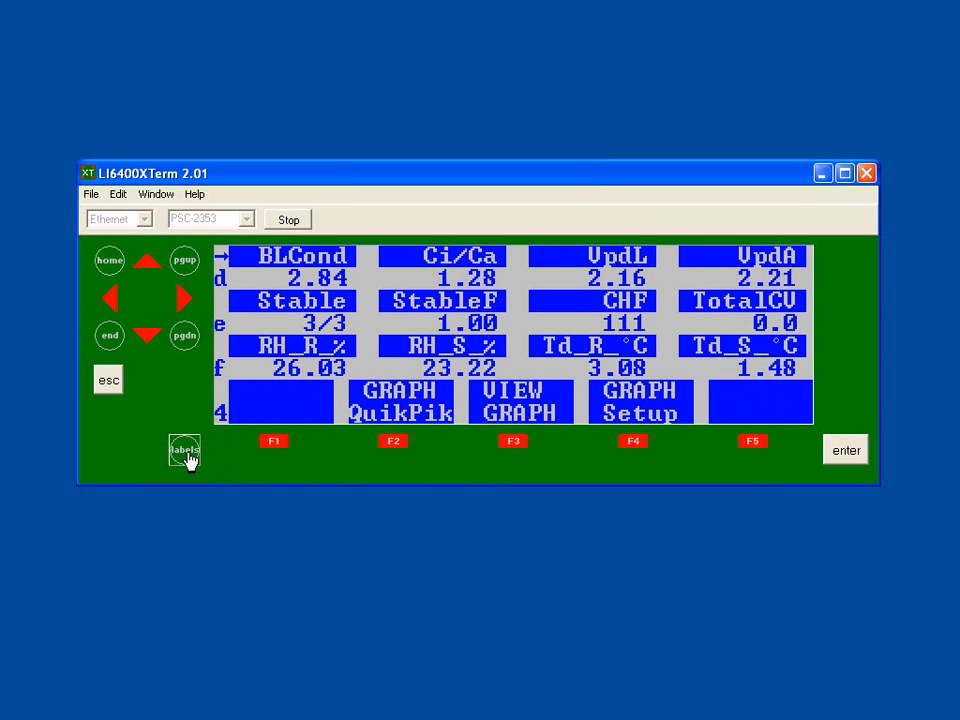
click(185, 452)
click(185, 452)
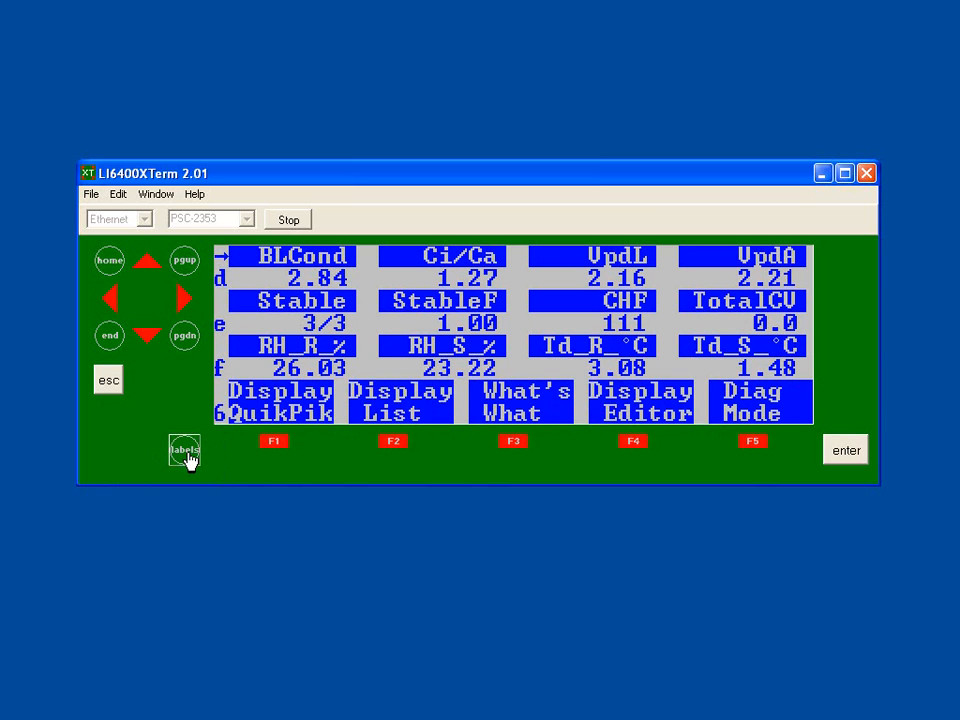
click(185, 452)
click(185, 452)
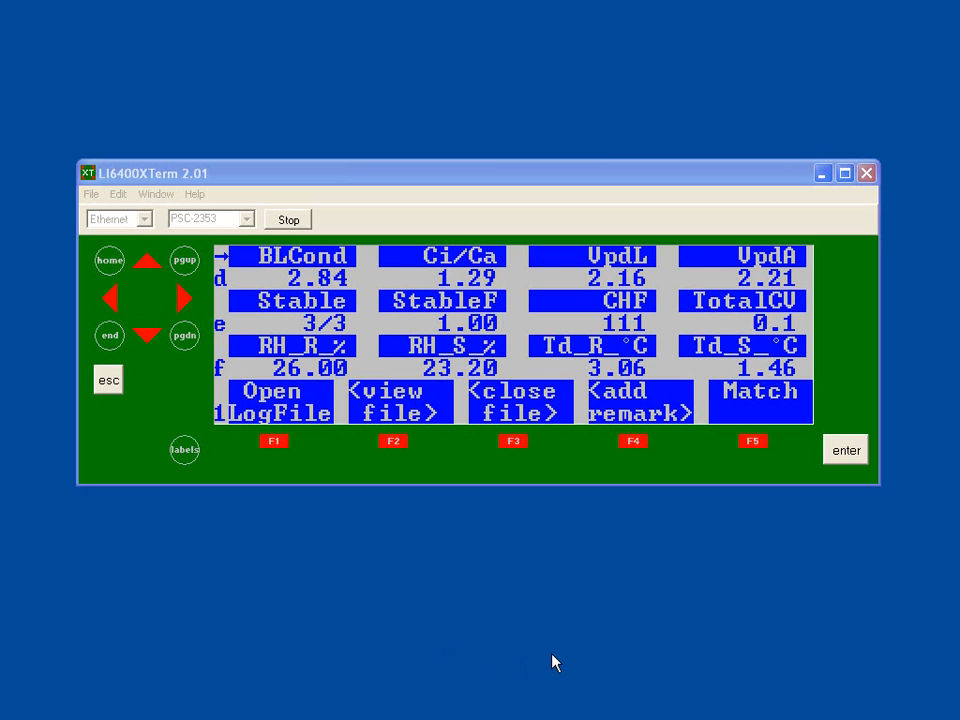
Show the on-screen Keyboard window and place it just below the instrument display
click(160, 195)
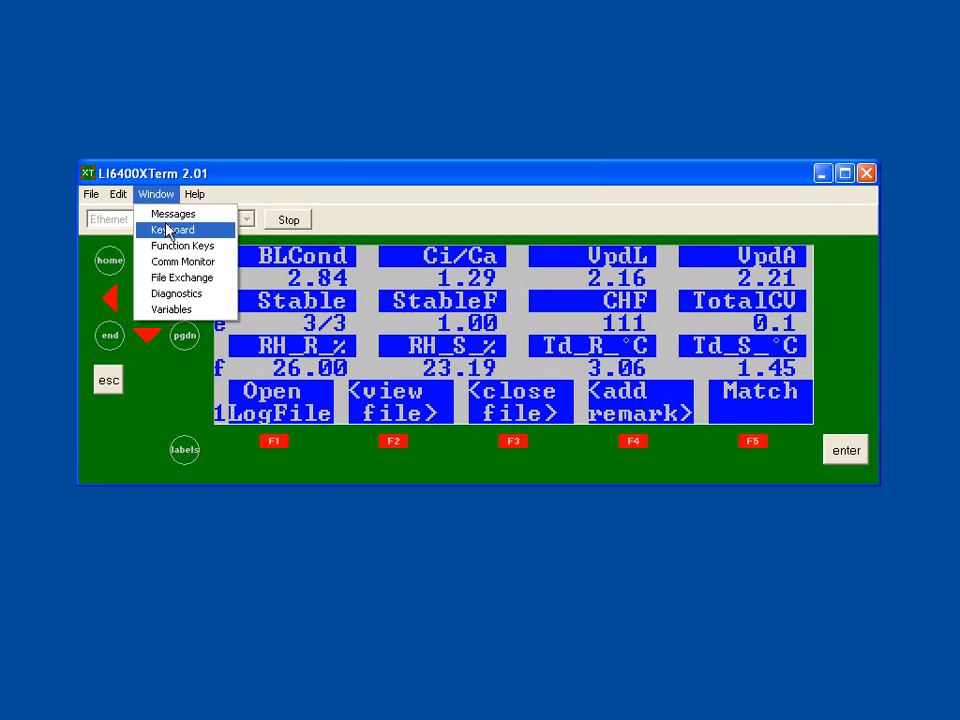
click(168, 230)
drag(531, 308, 618, 500)
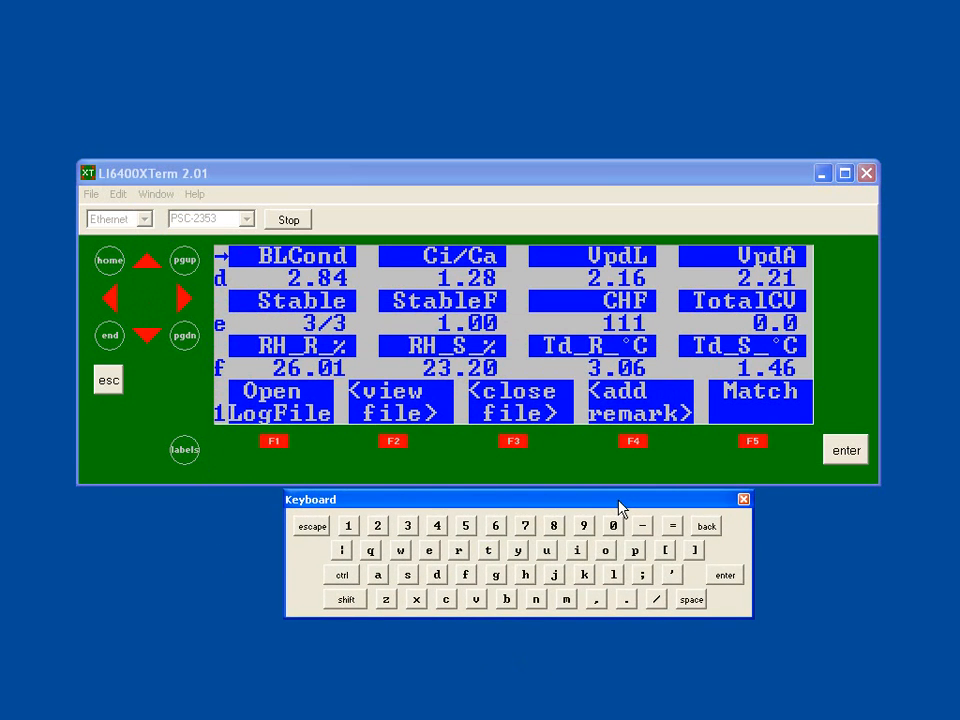
Toggle between the text display and the real-time graphs, and step through graph screens A to F
click(697, 556)
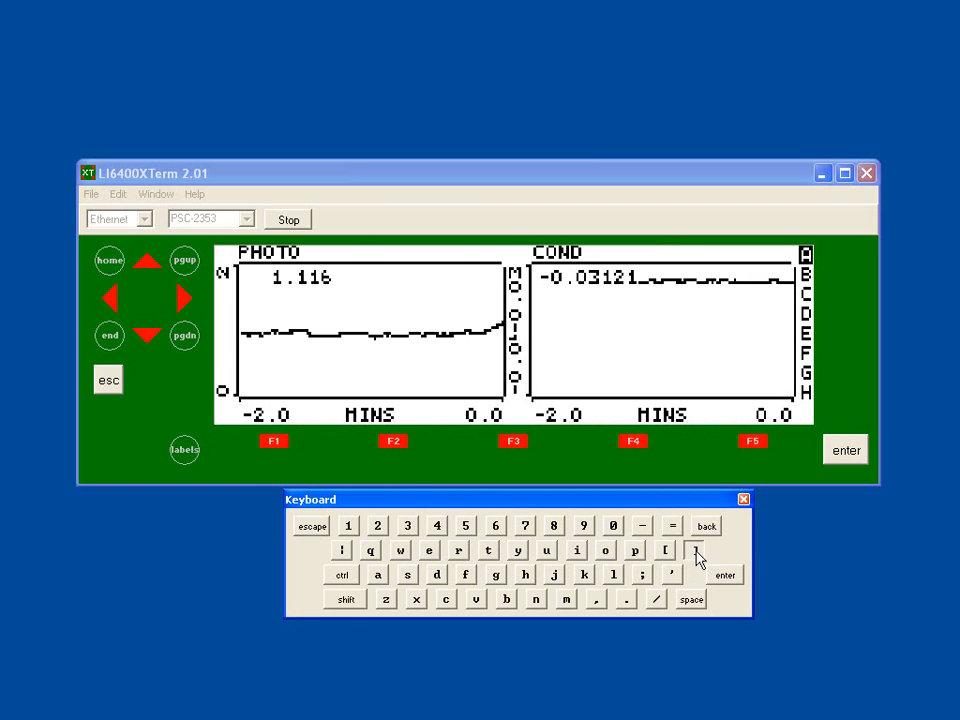
click(697, 558)
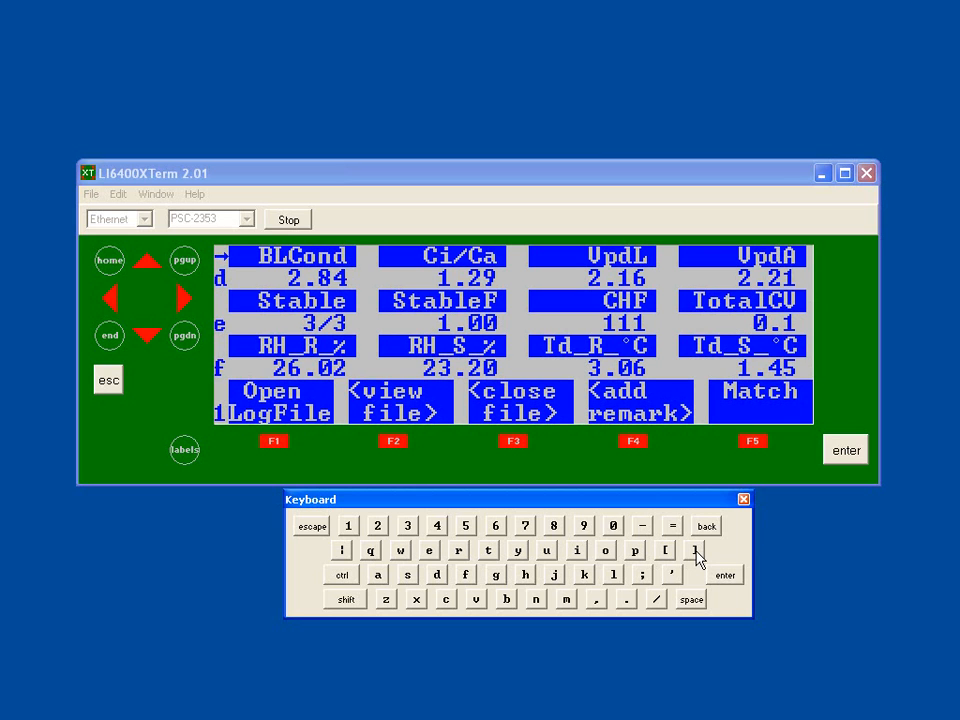
click(696, 551)
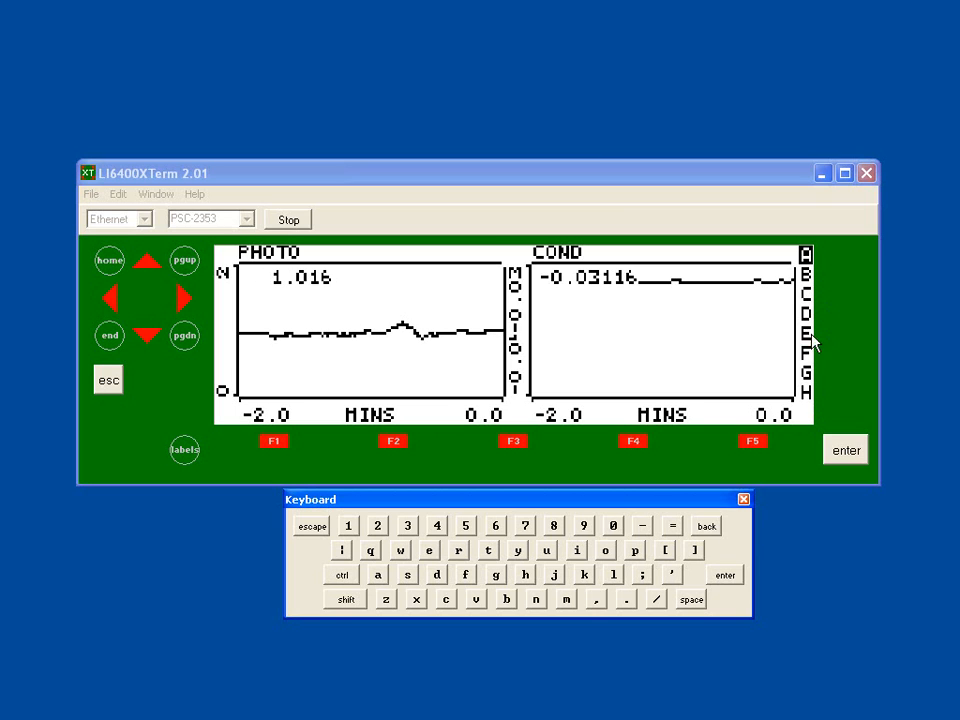
click(142, 342)
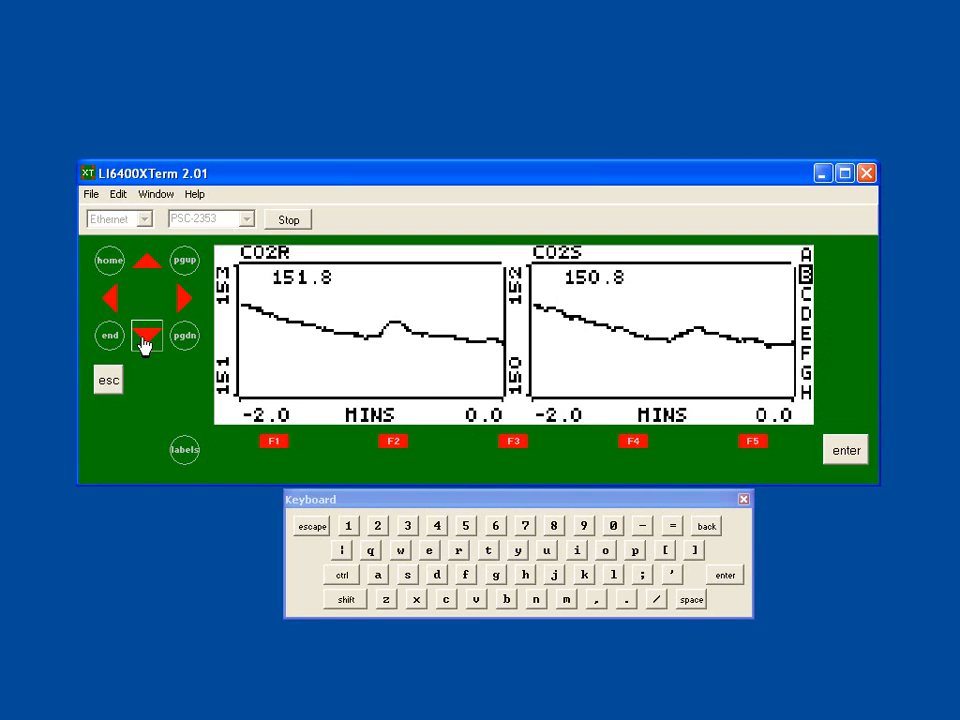
click(143, 340)
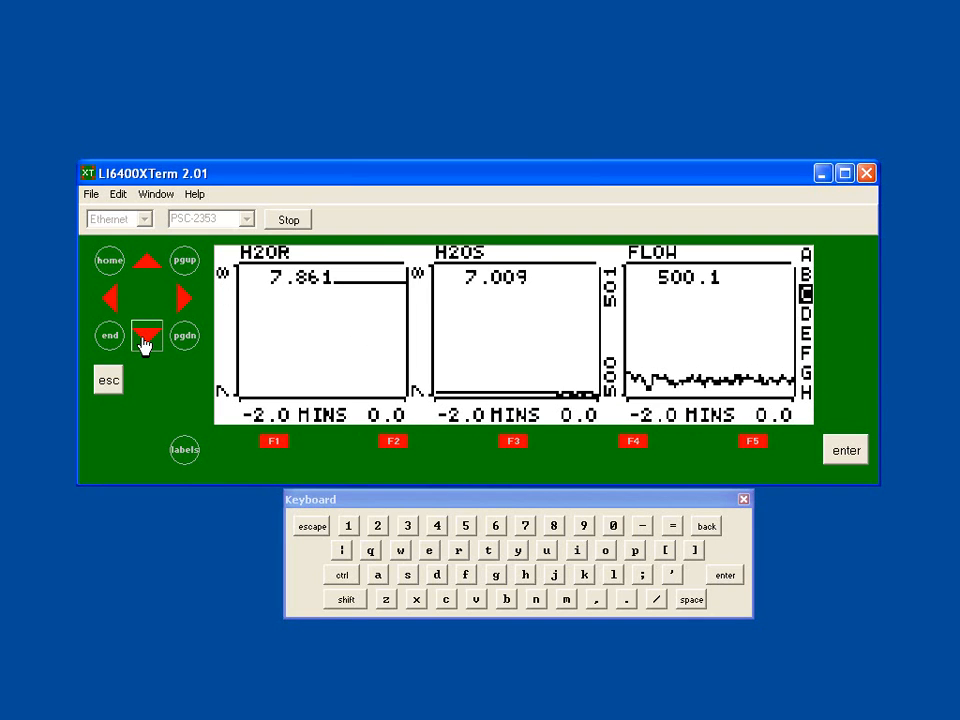
click(144, 342)
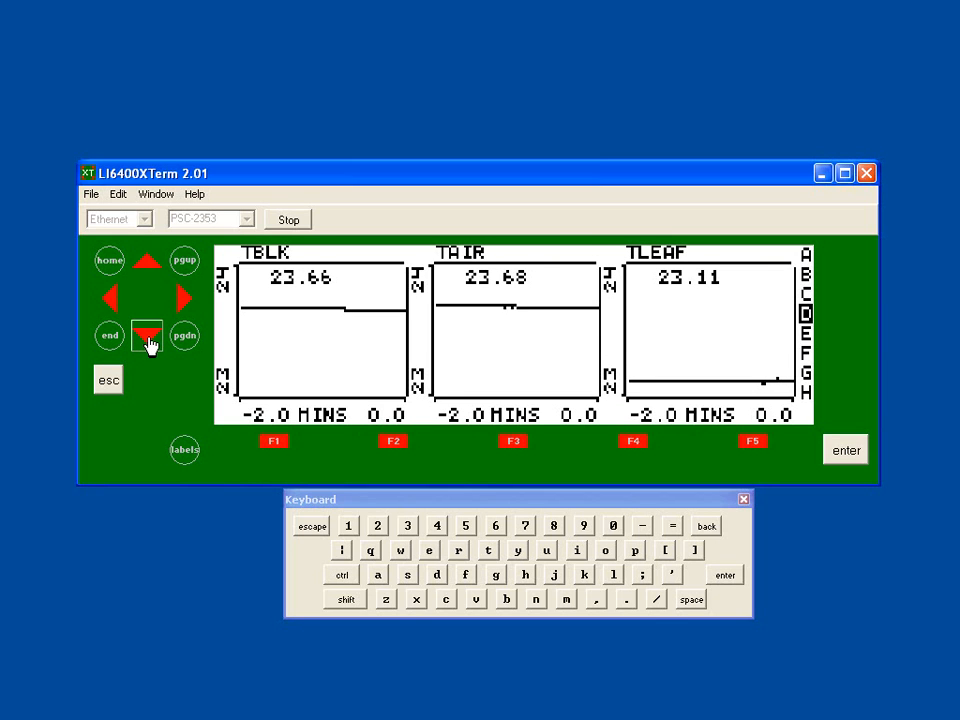
click(148, 342)
click(148, 342)
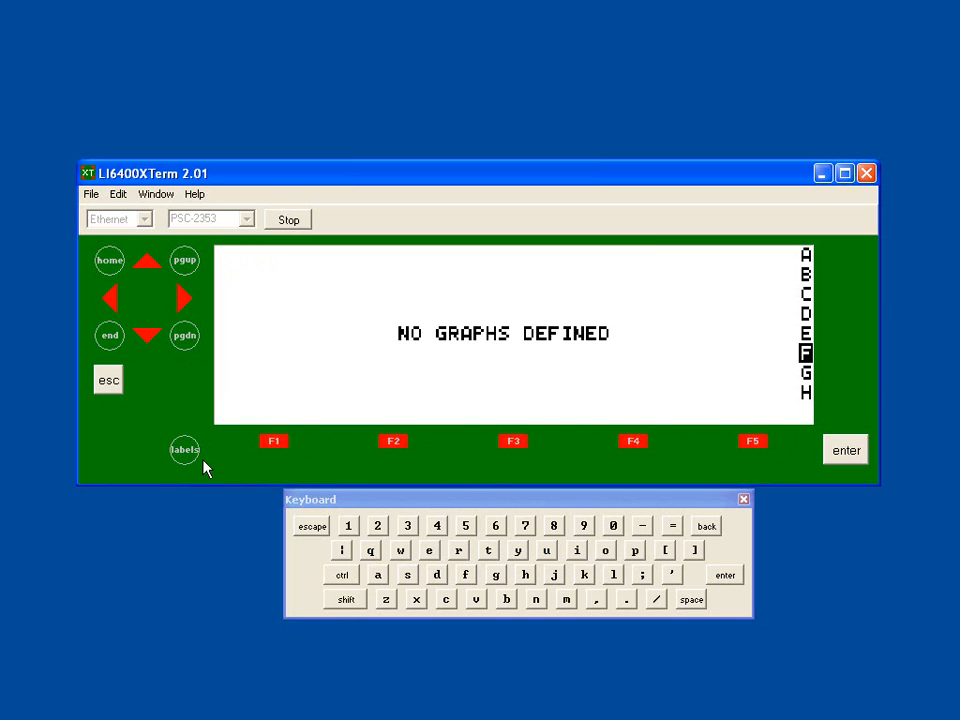
Edit Graph F and turn on Plot #1 as a StripChart
click(176, 460)
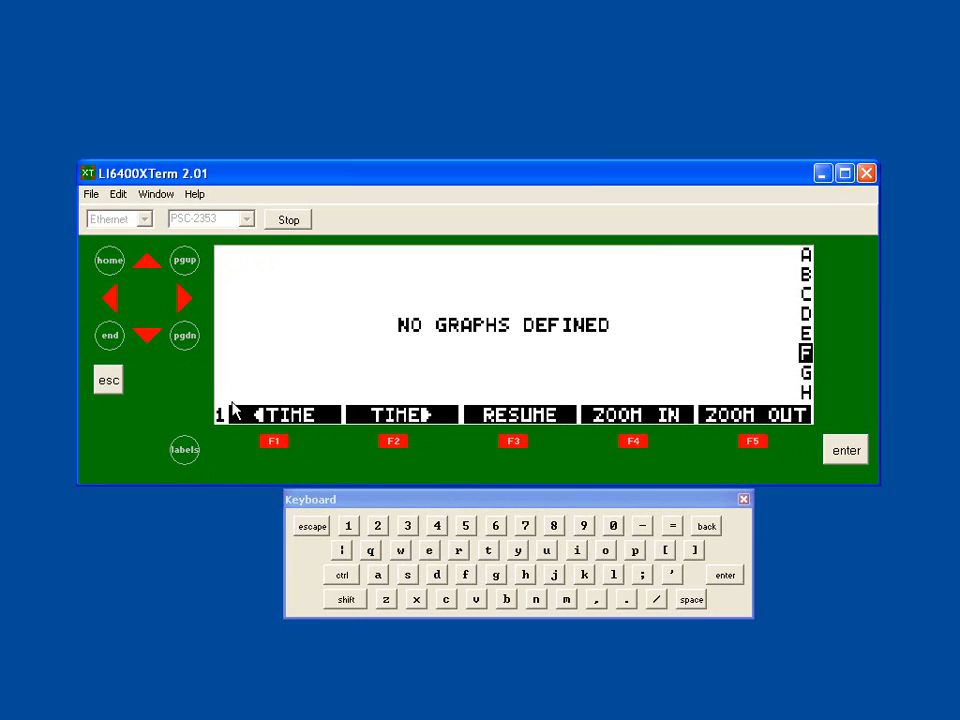
click(188, 455)
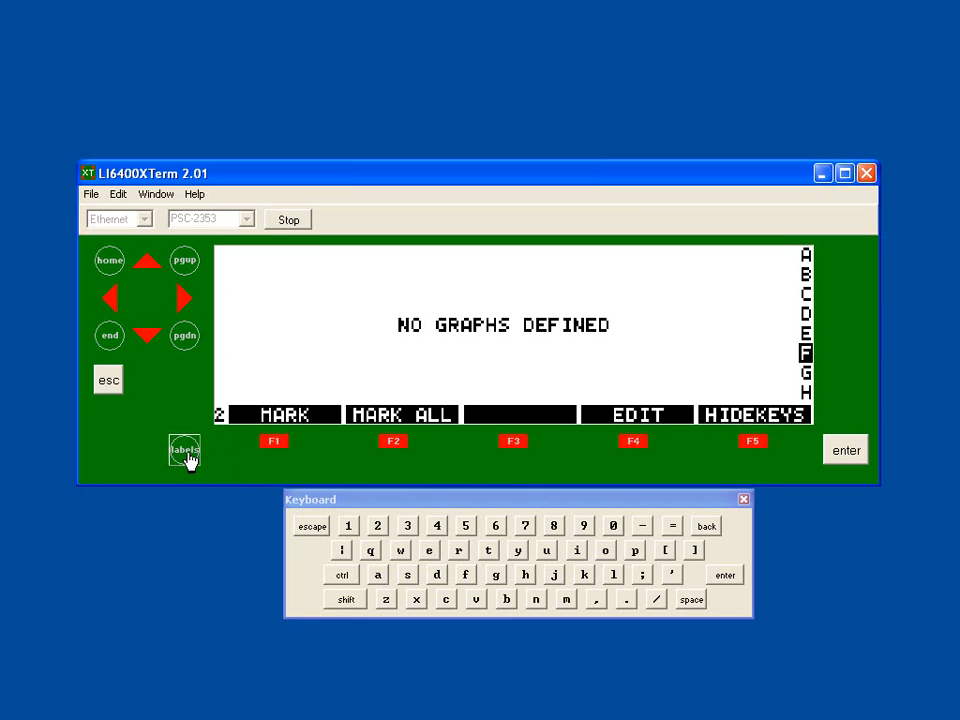
click(636, 446)
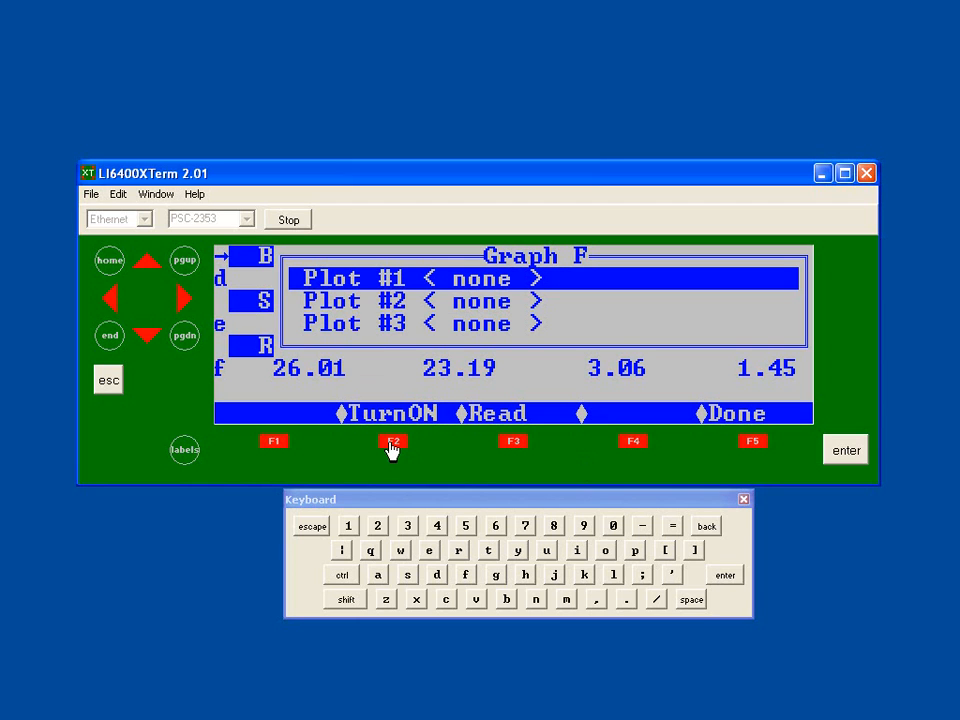
click(391, 443)
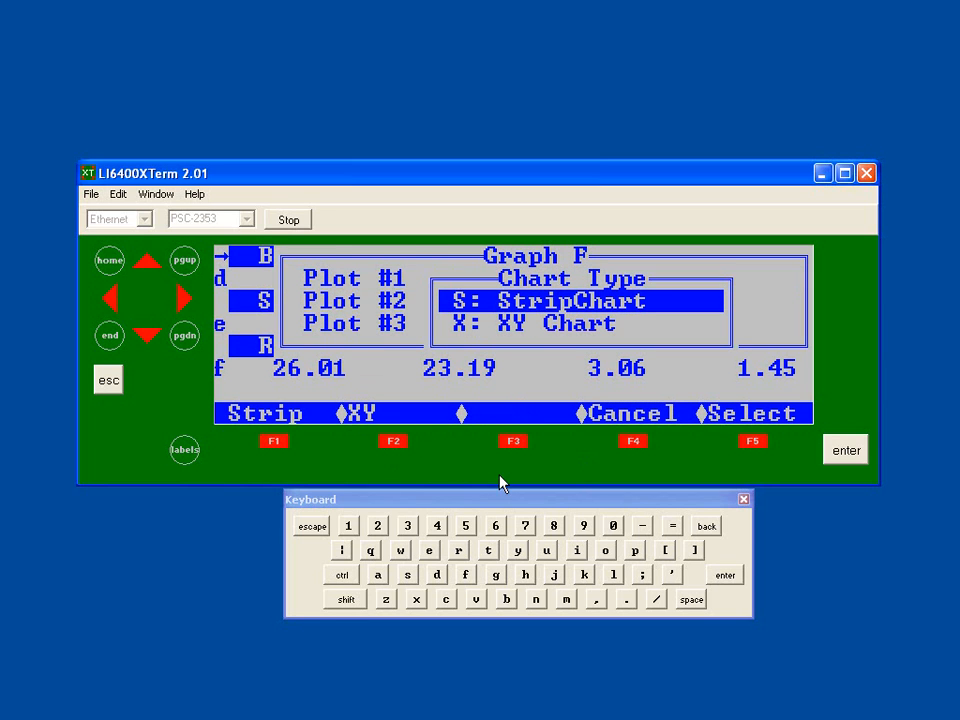
click(850, 452)
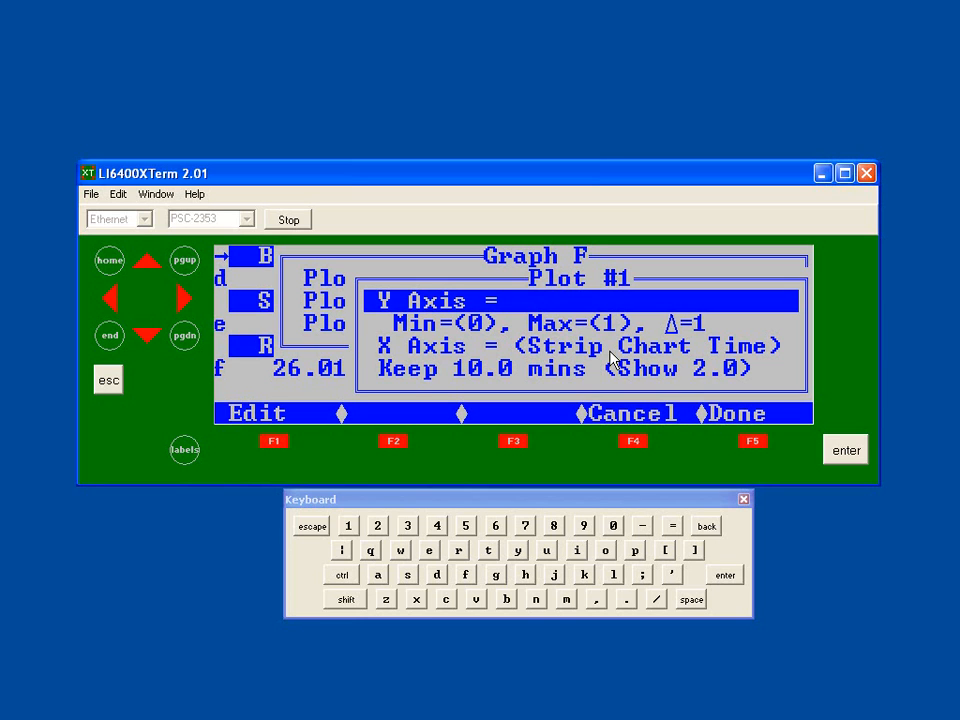
Set the Y axis variable of Plot #1 to 30:Photo
click(274, 442)
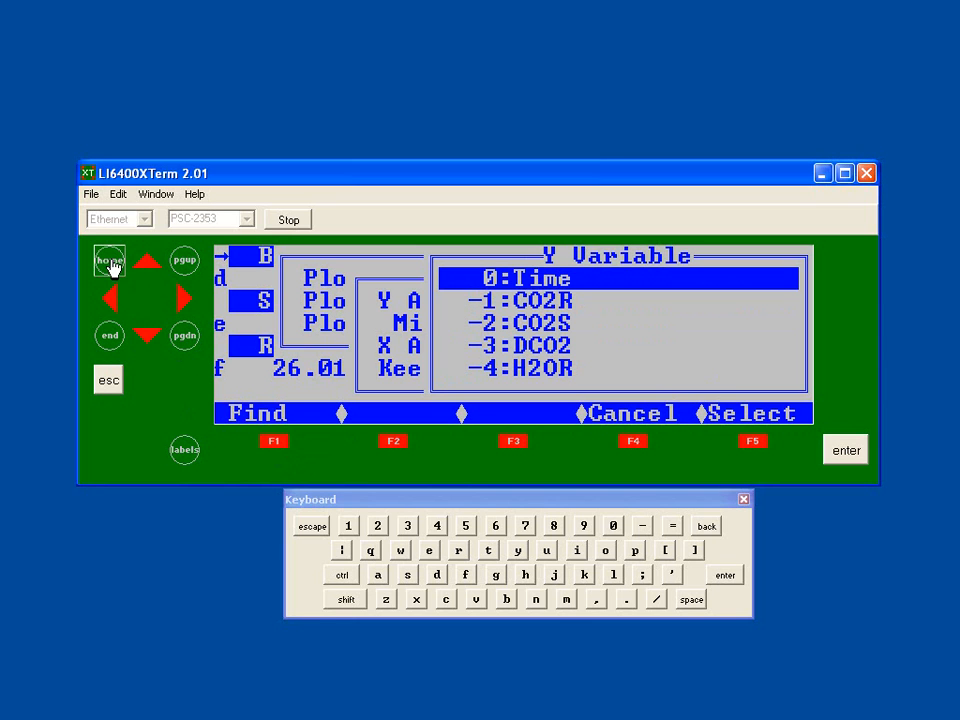
click(190, 266)
click(186, 262)
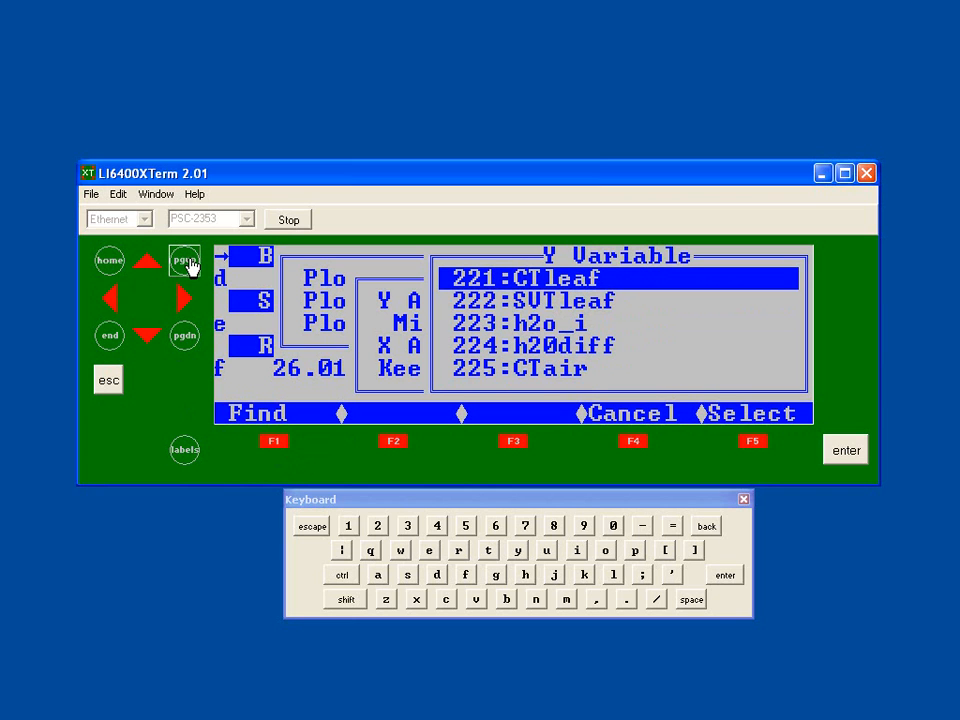
click(188, 263)
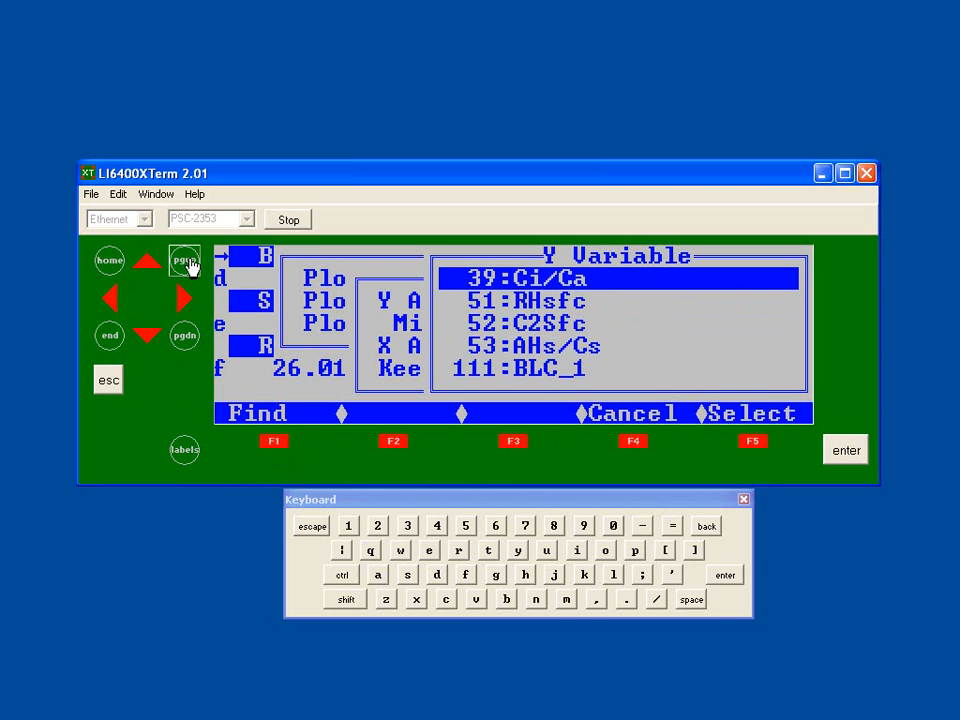
click(188, 263)
click(188, 263)
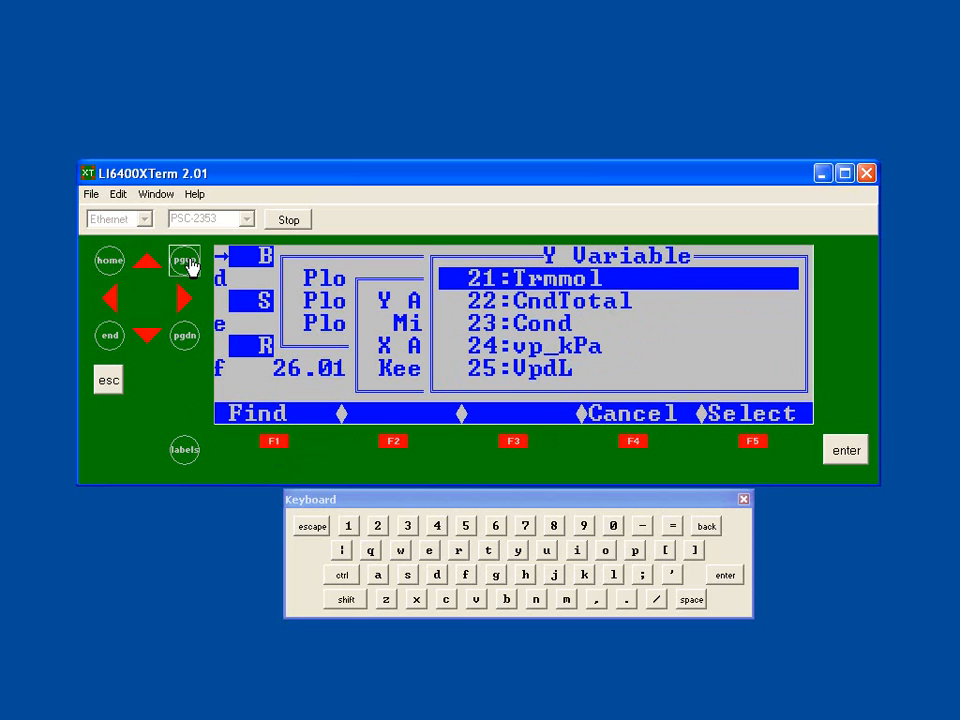
click(189, 347)
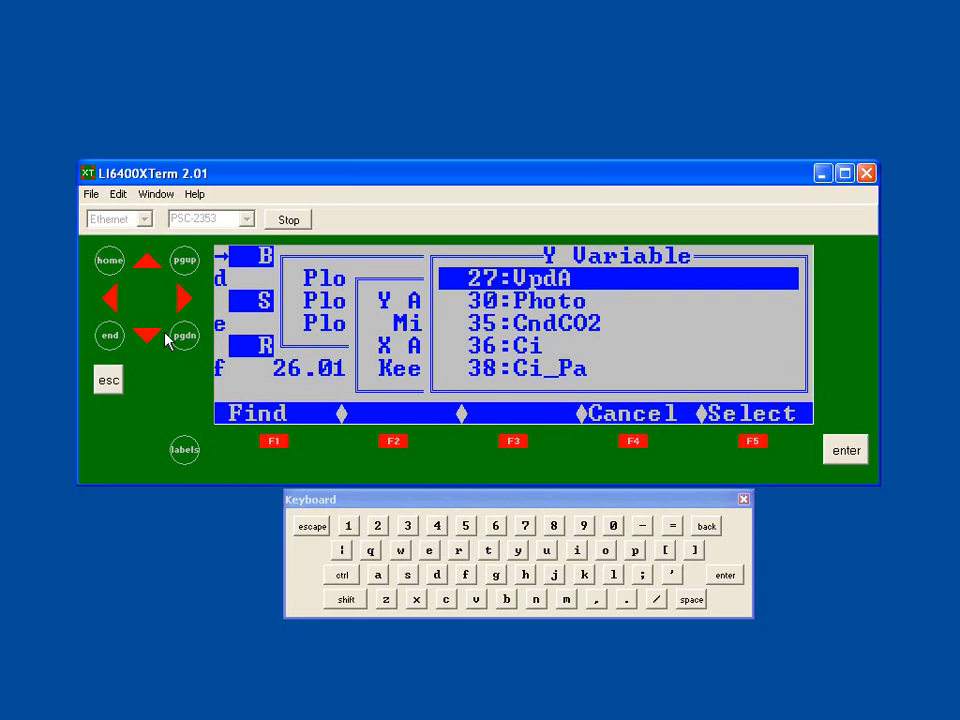
click(159, 336)
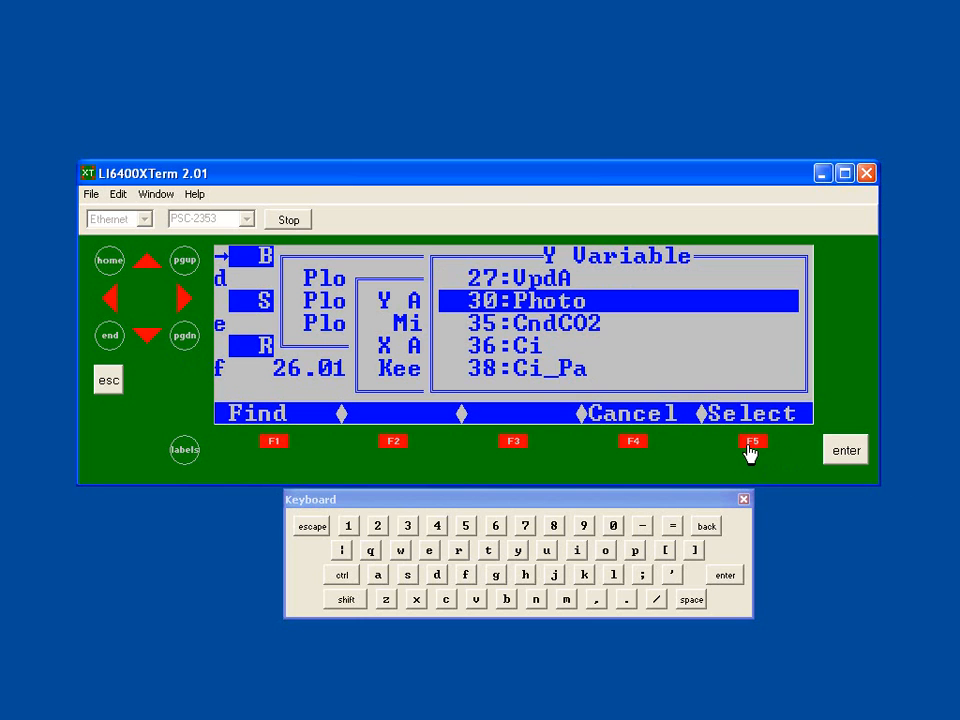
click(847, 451)
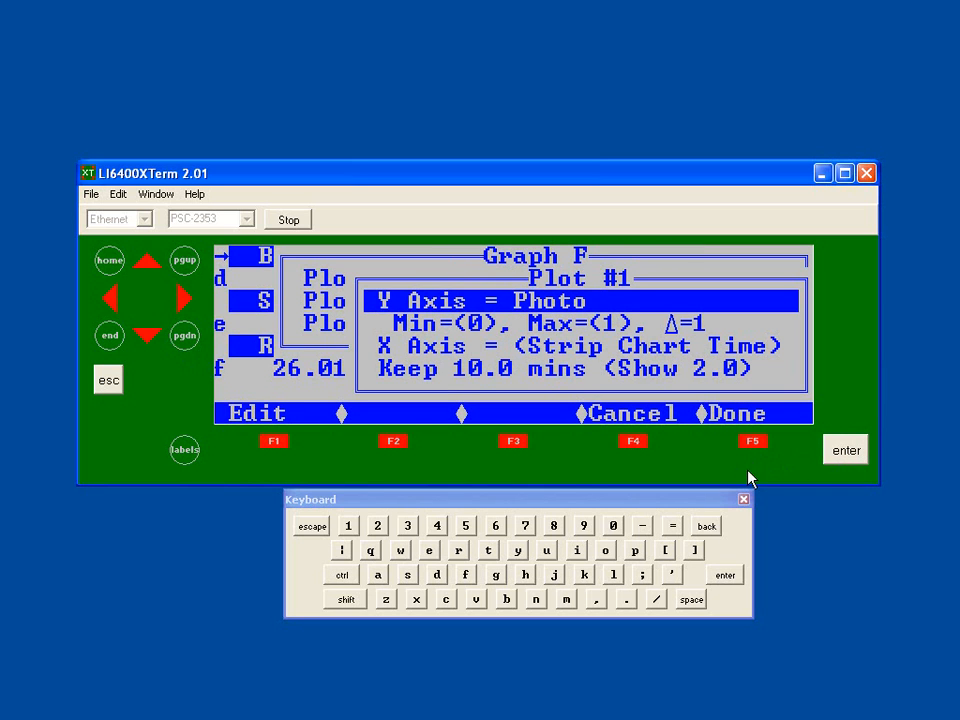
Scale the Y axis of Plot #1 with Auto Min, Auto Max and a step value of 1, and finish the plot definition
click(146, 334)
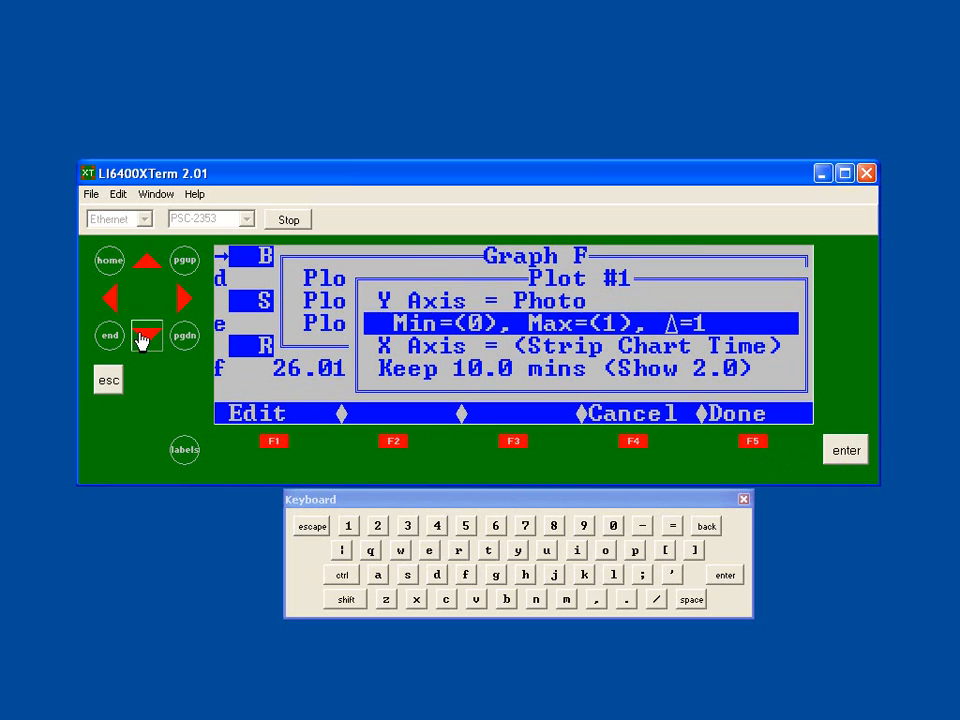
click(274, 442)
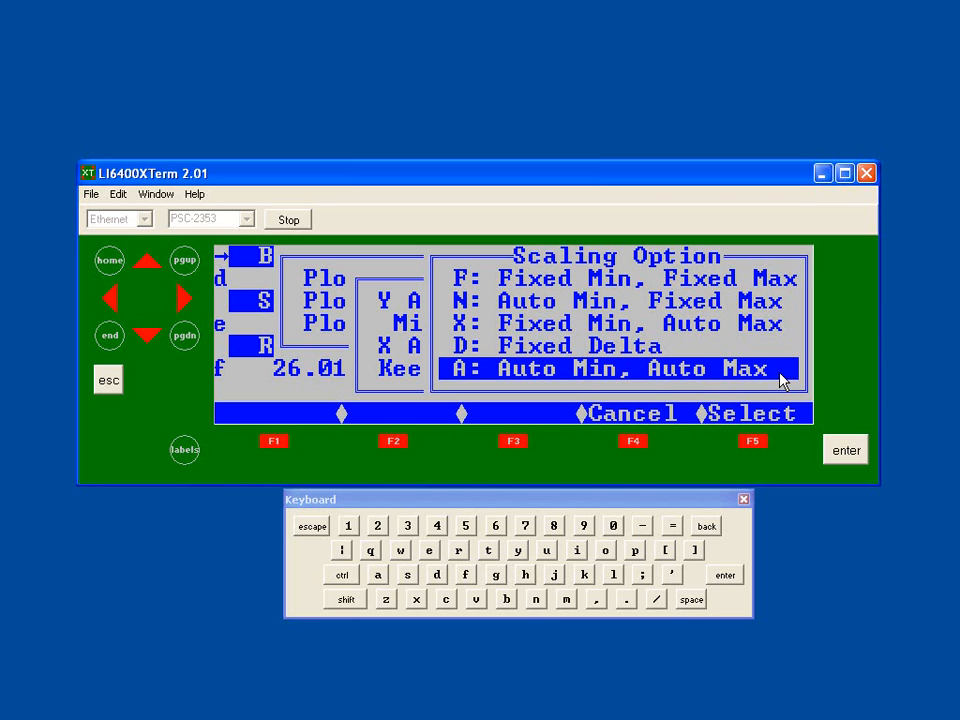
click(862, 452)
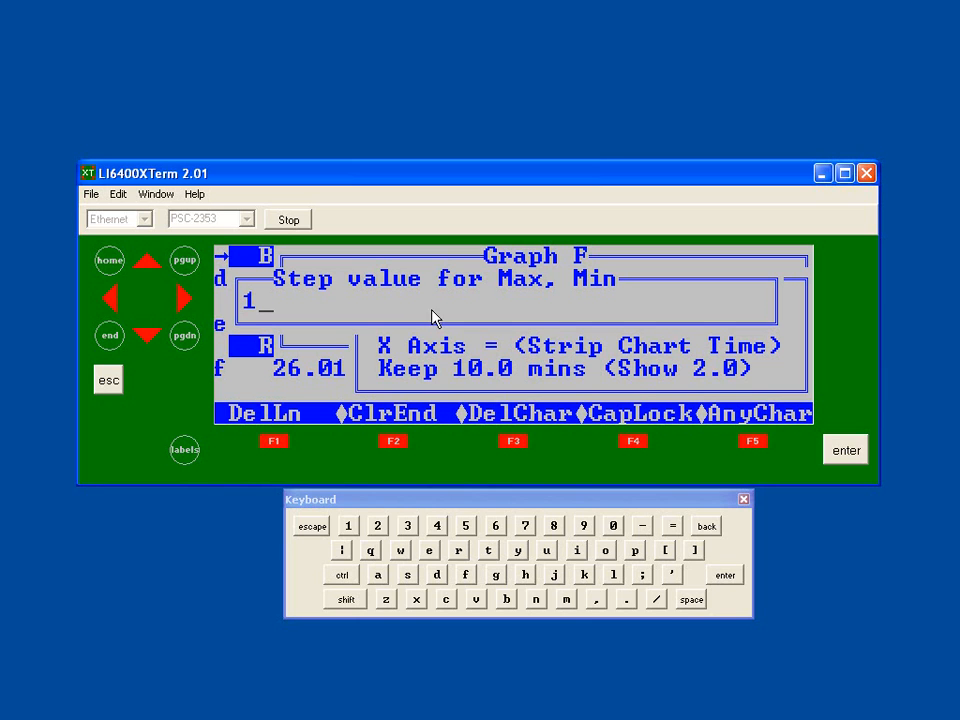
click(846, 452)
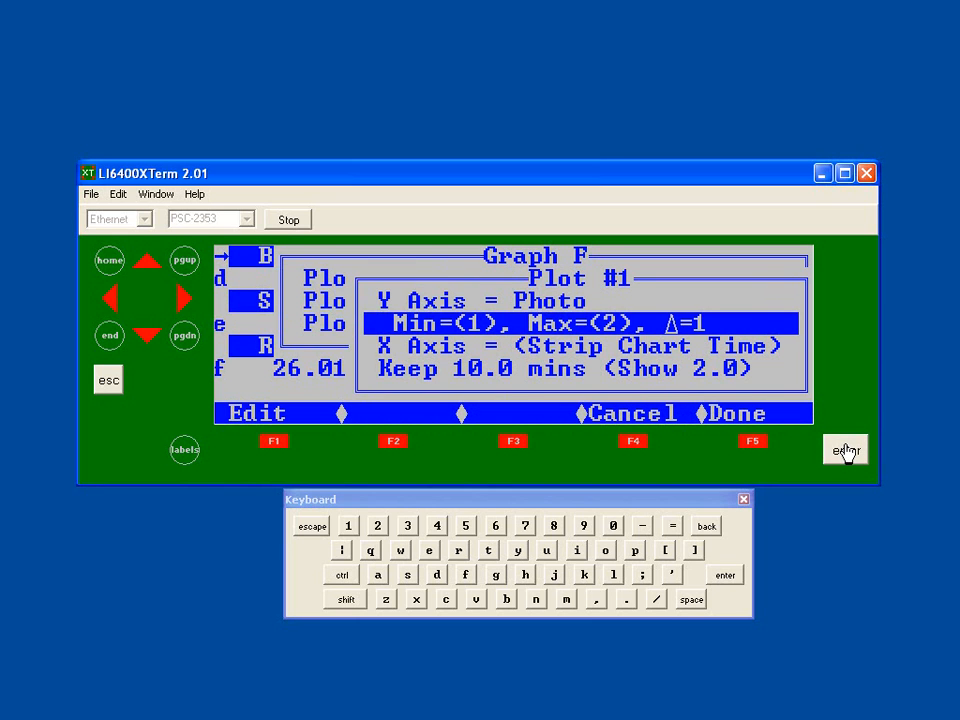
click(750, 443)
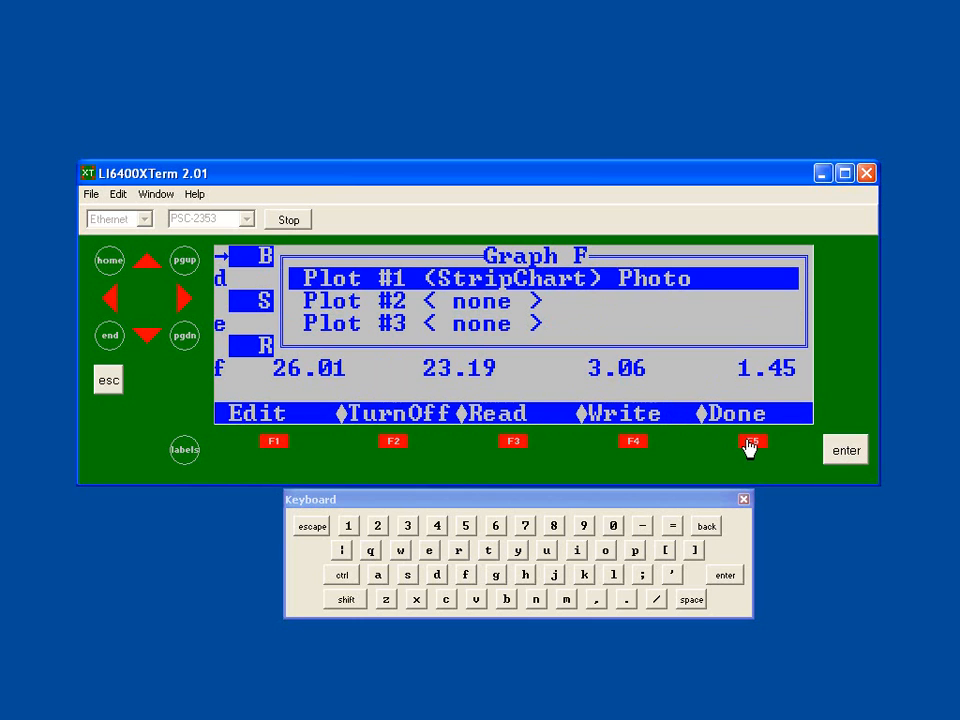
Turn on Plot #2 of Graph F as an XY Chart
click(148, 338)
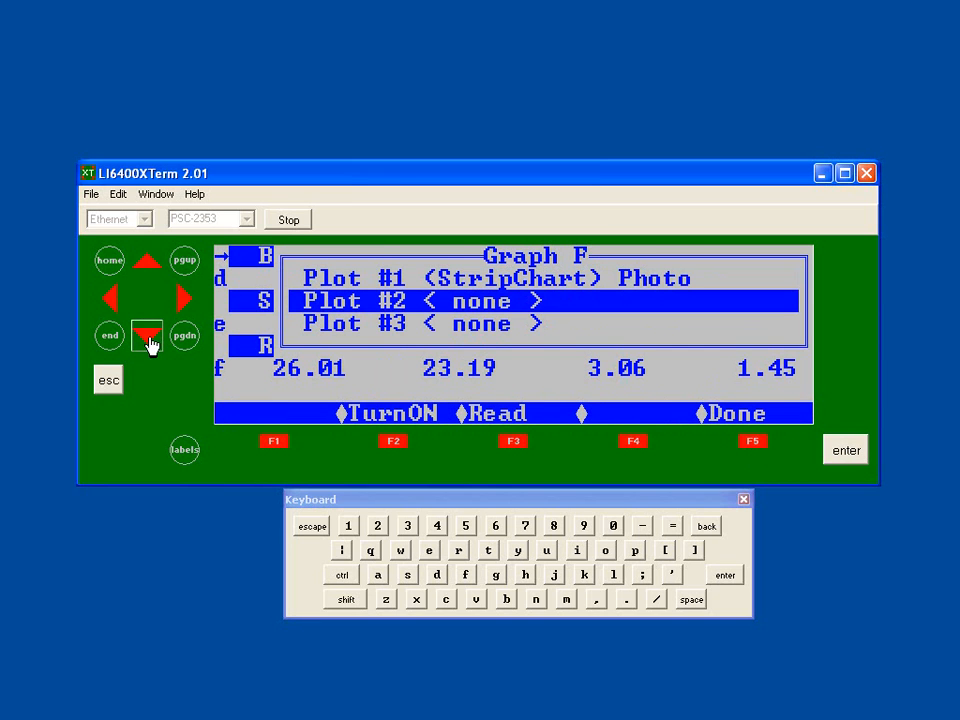
click(393, 442)
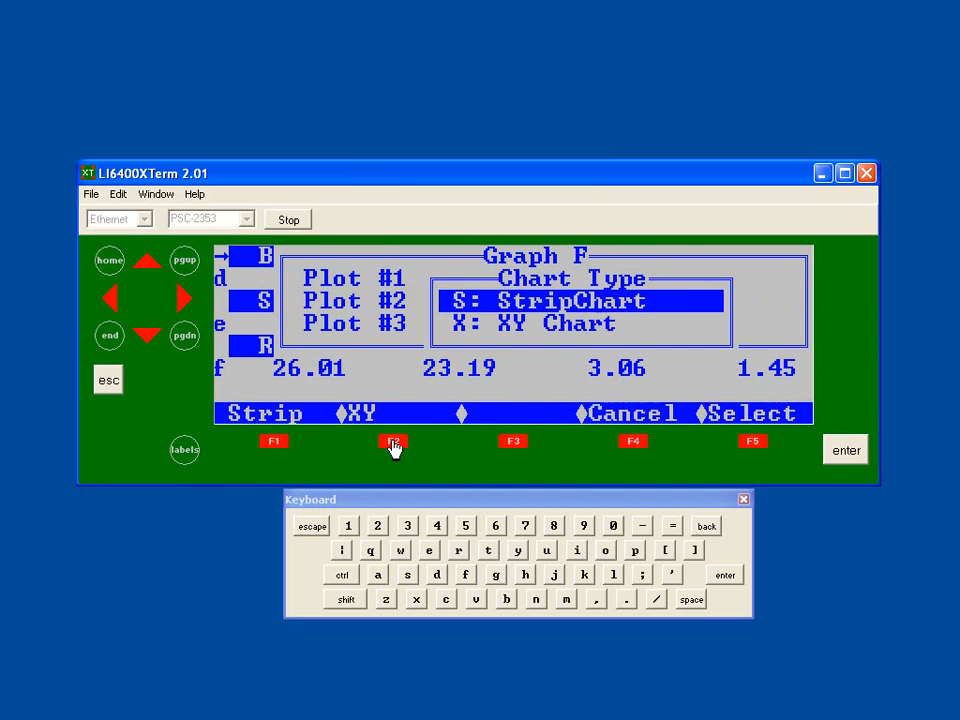
click(147, 336)
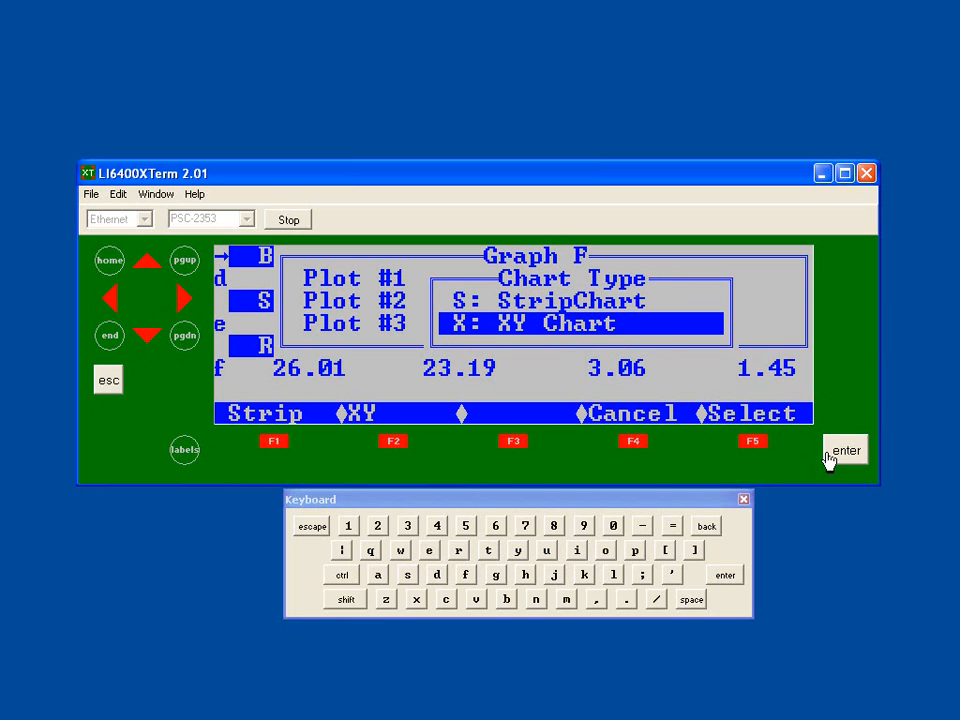
click(843, 451)
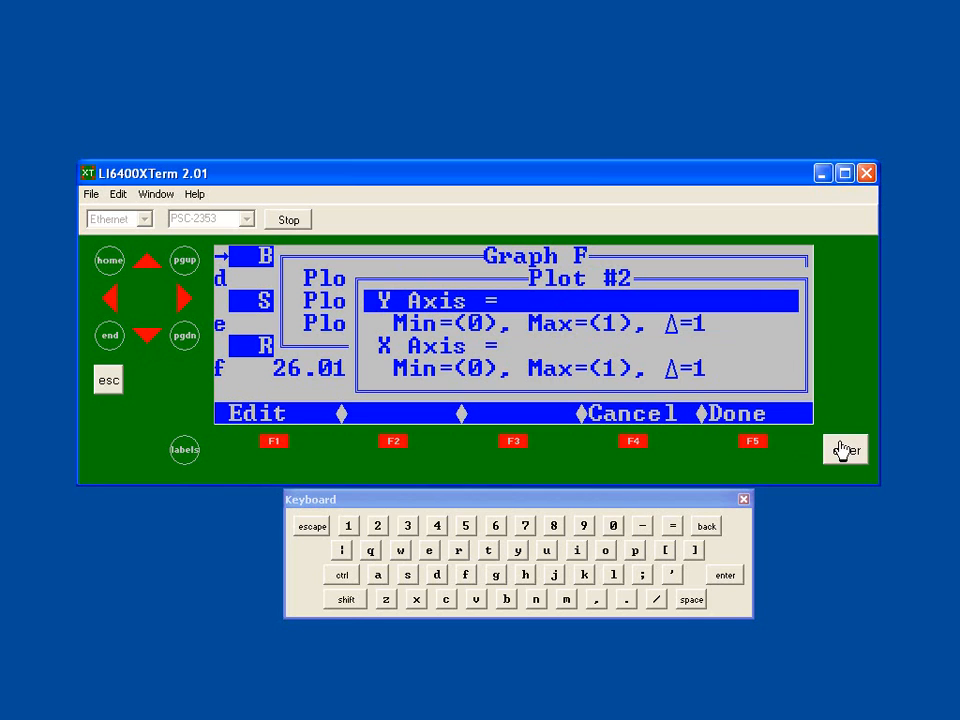
Set the Y axis variable of Plot #2 to 30:Photo
click(274, 446)
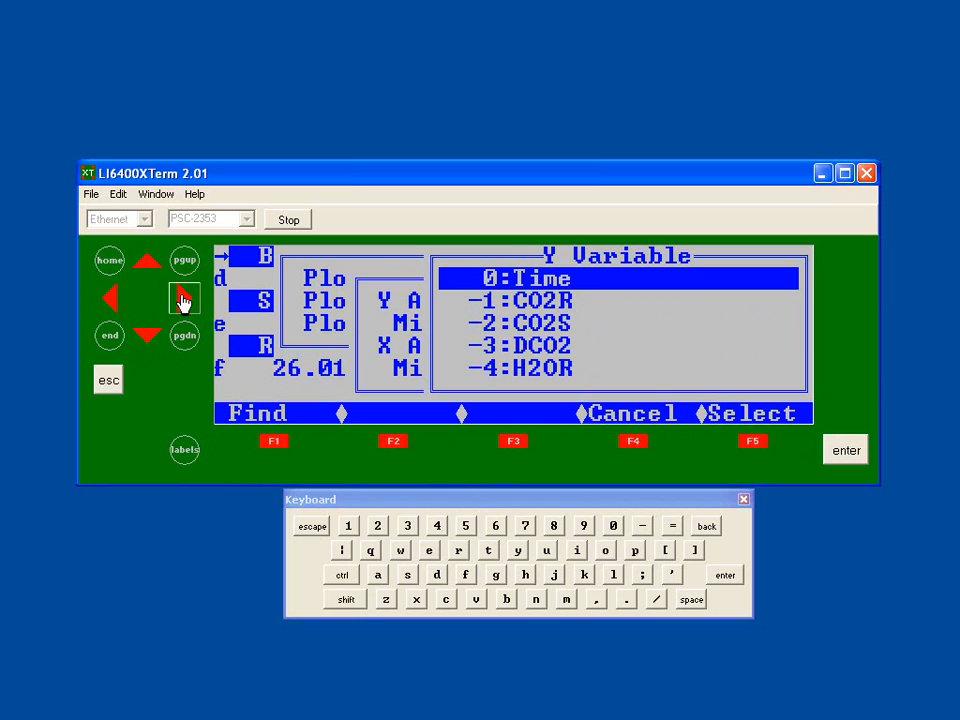
click(183, 262)
click(183, 262)
click(183, 262)
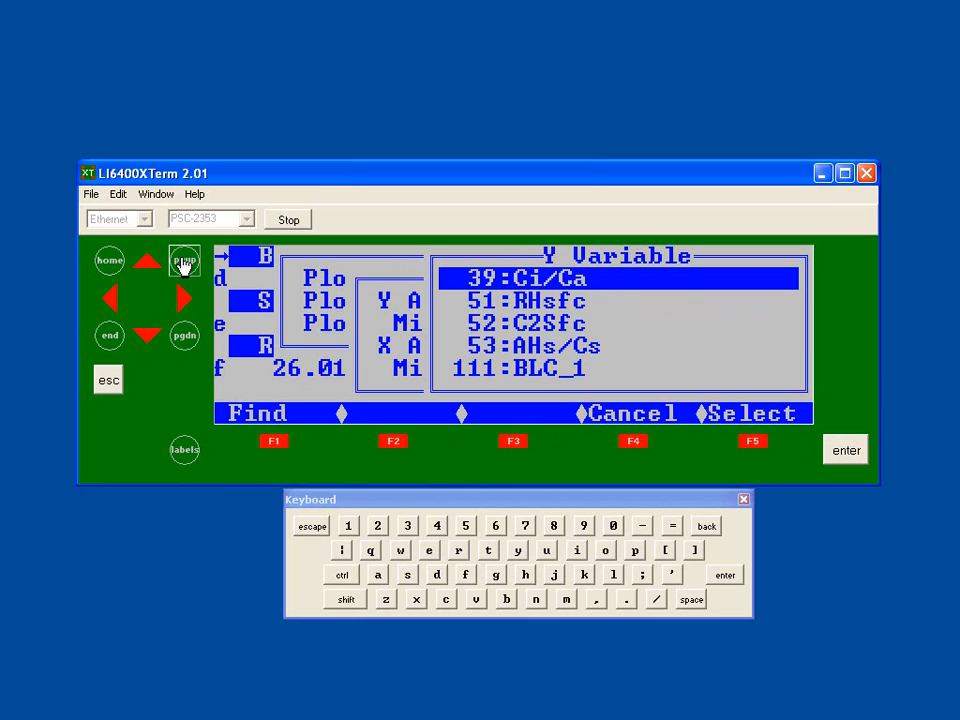
click(183, 262)
click(148, 337)
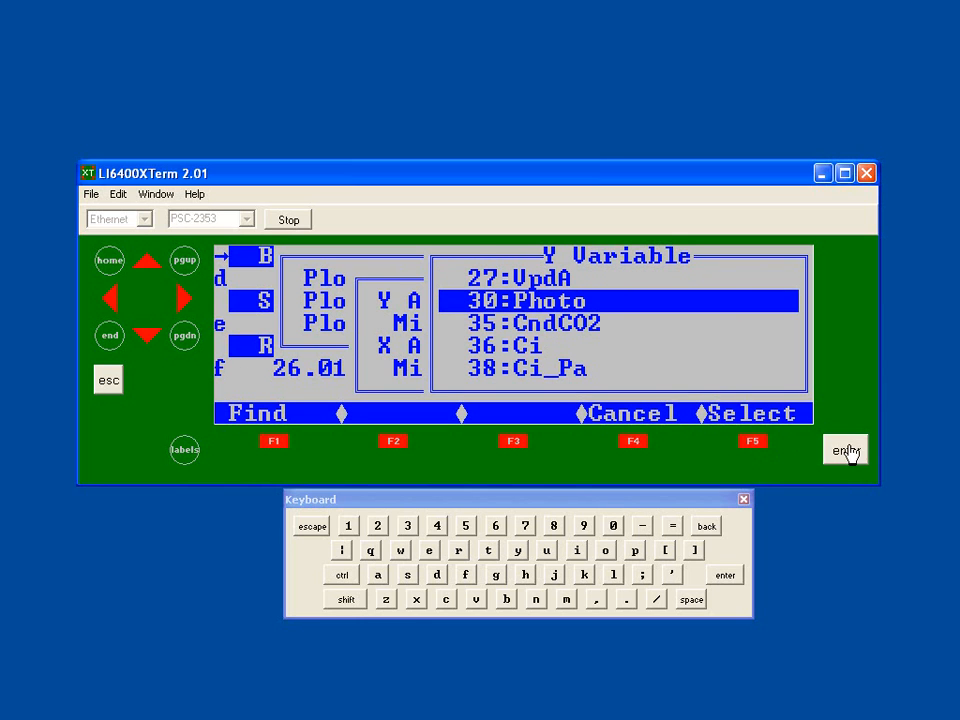
click(846, 452)
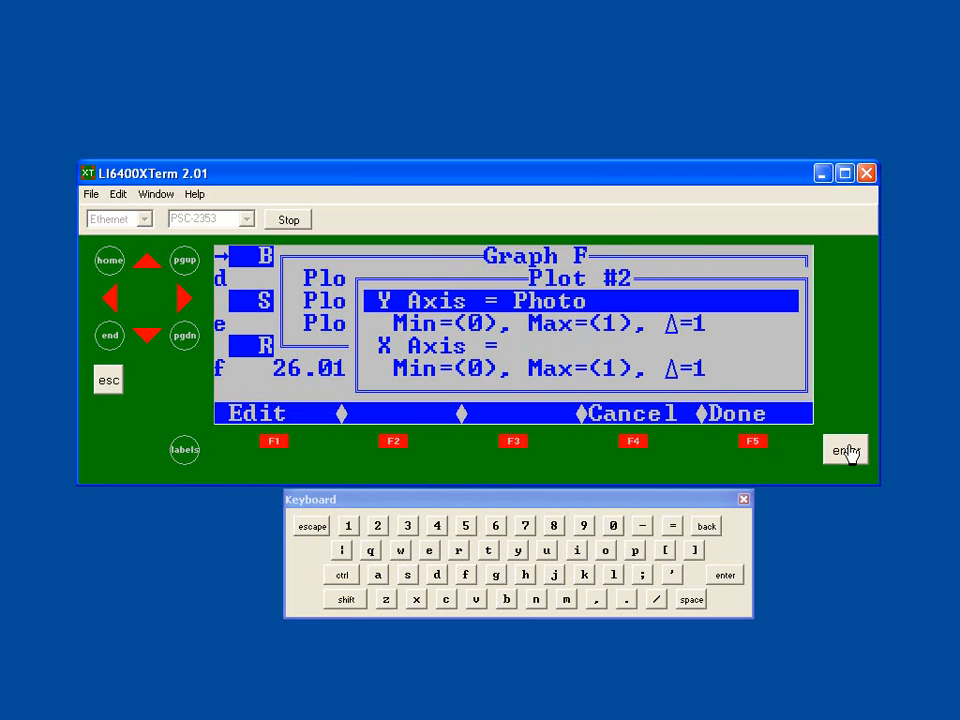
Set the X axis variable of Plot #2 to -35:Obs and highlight the X axis scaling line
click(155, 338)
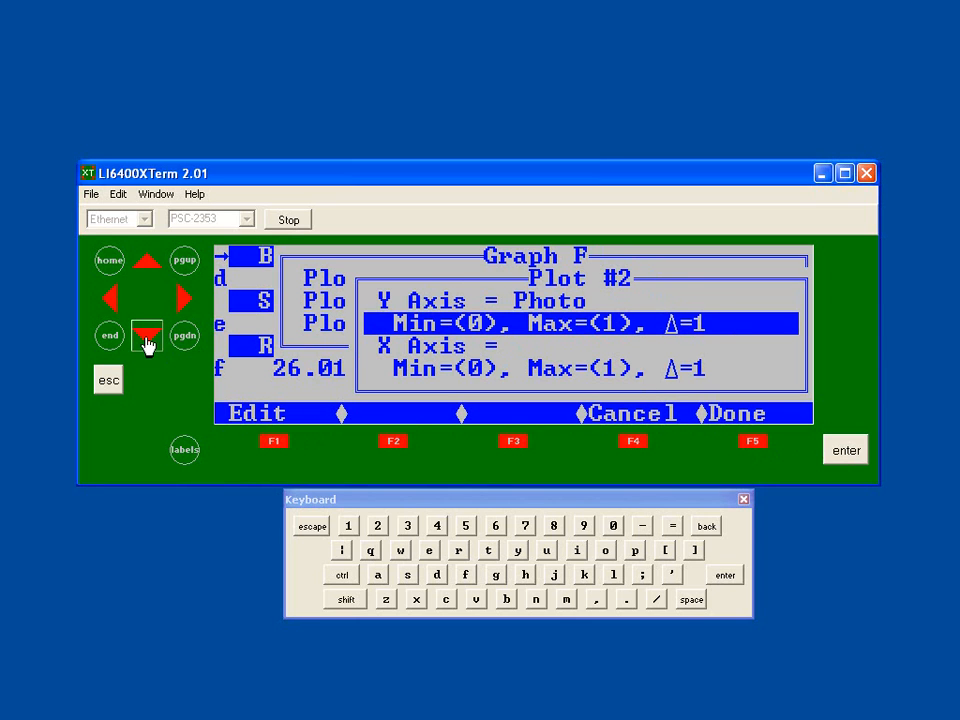
click(146, 338)
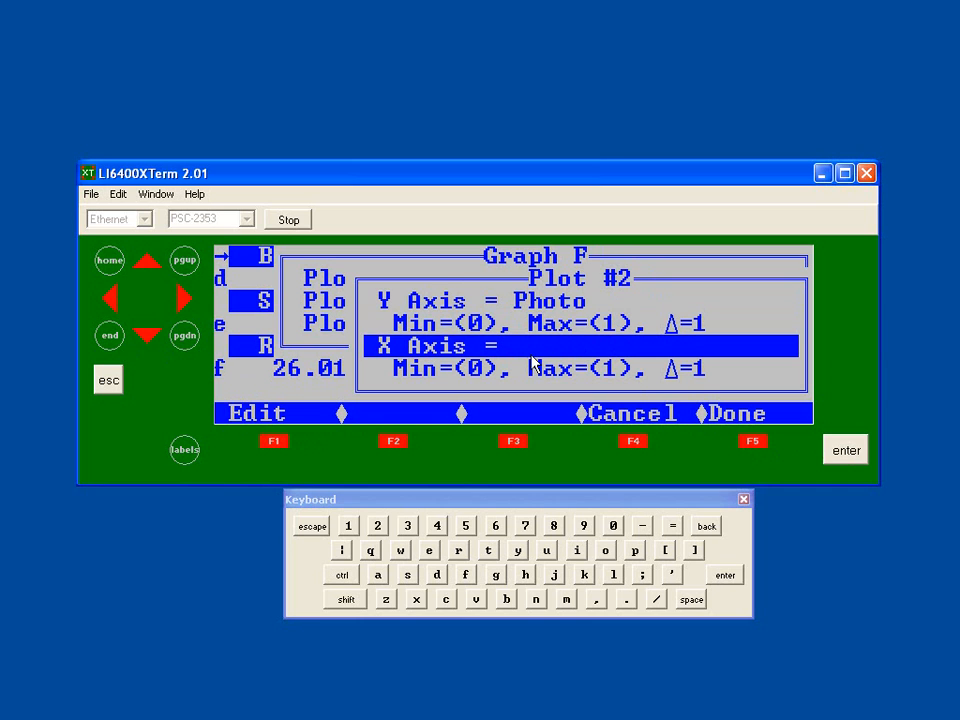
click(274, 443)
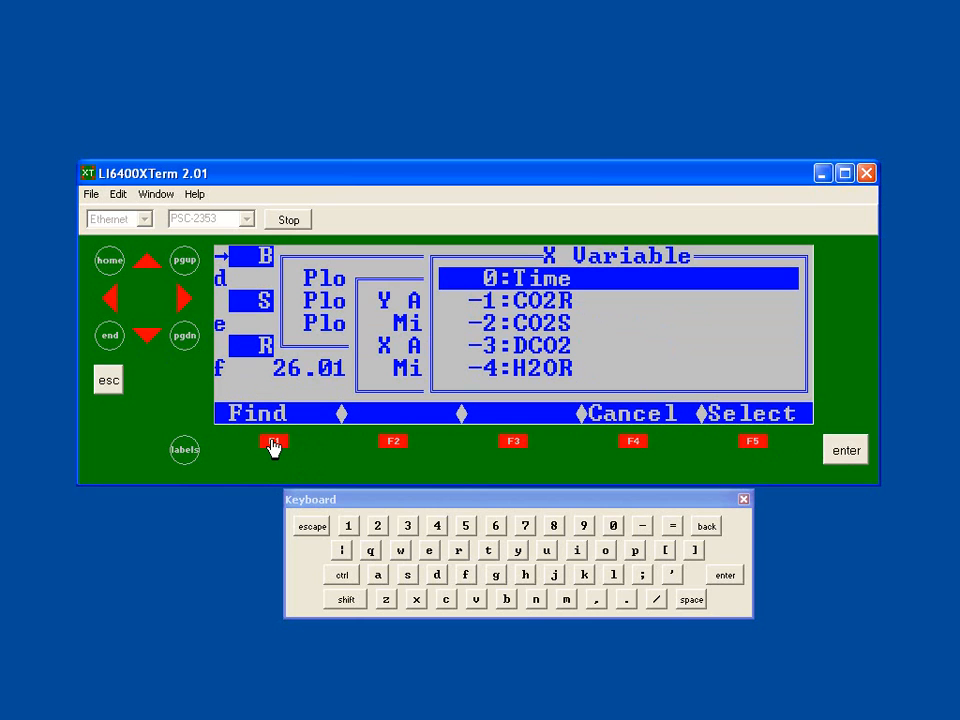
click(147, 262)
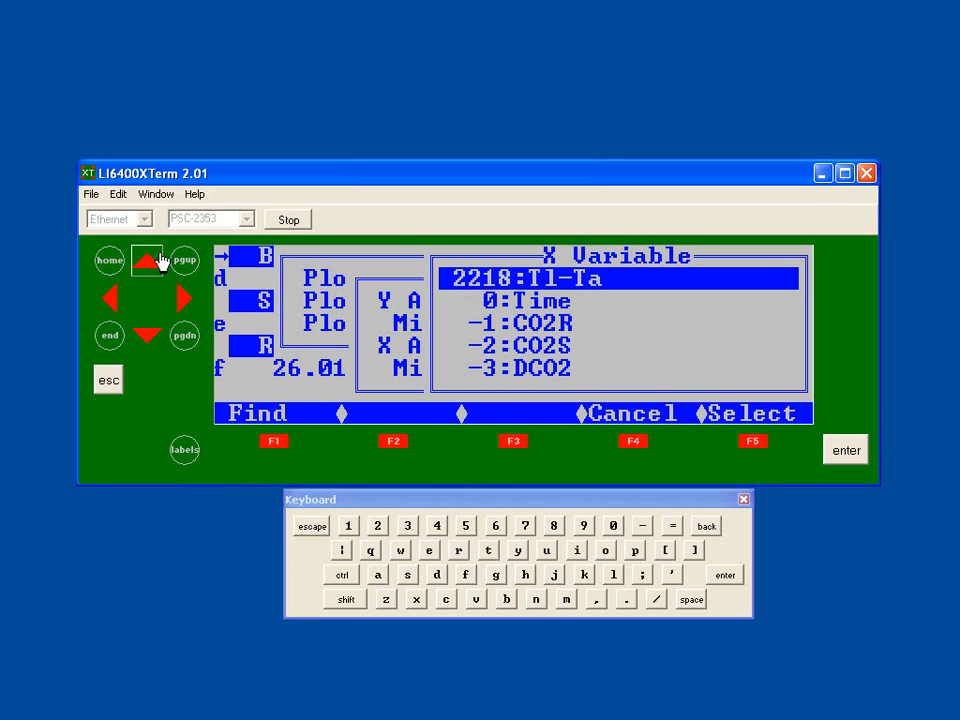
click(106, 261)
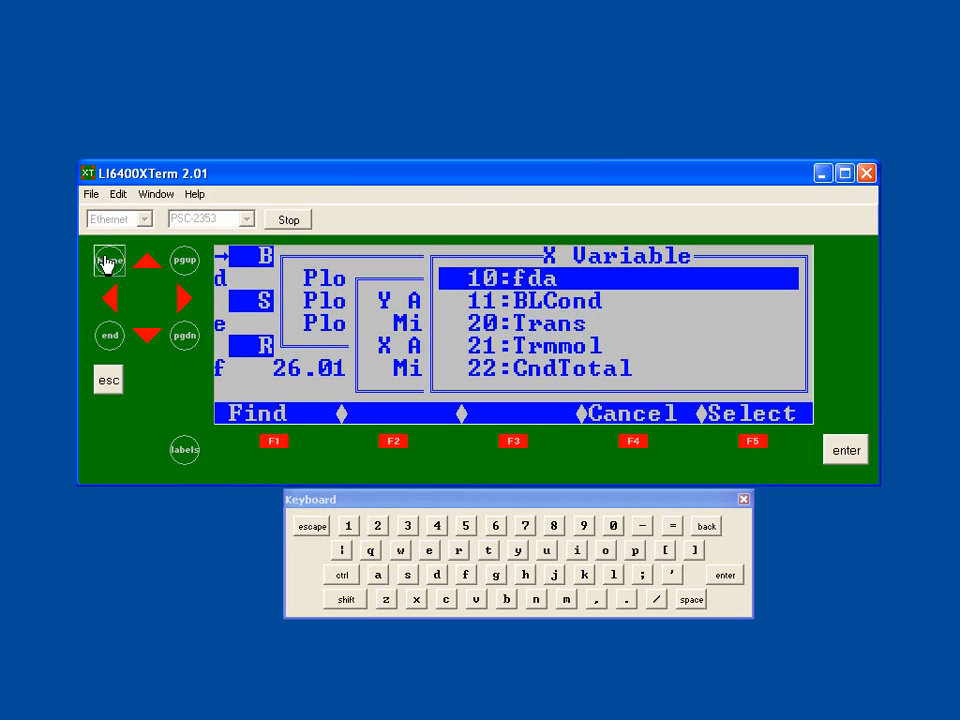
click(185, 345)
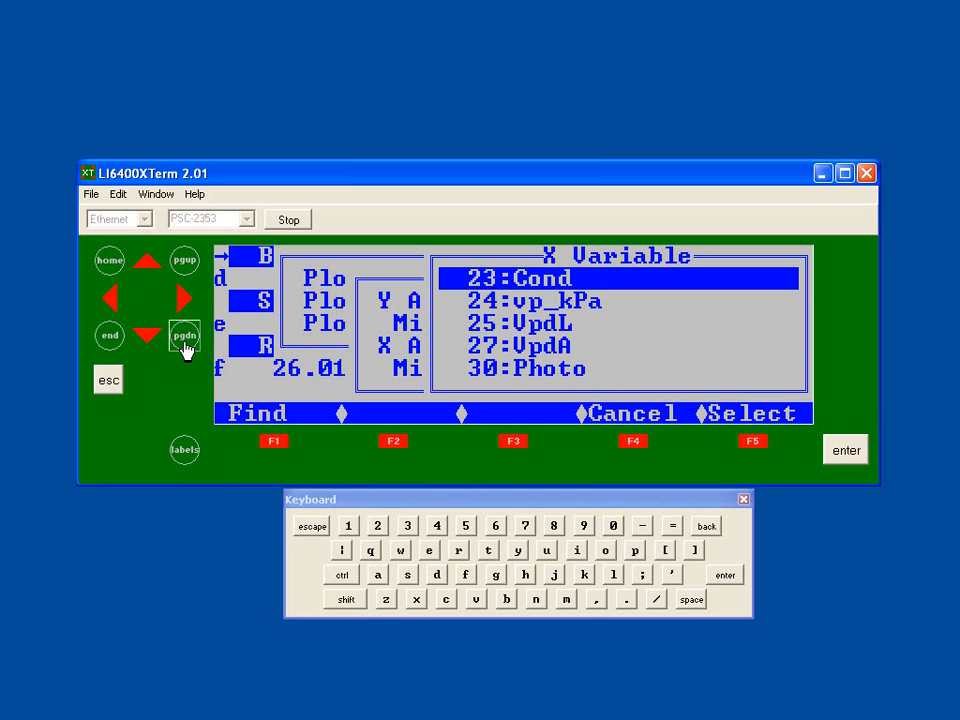
click(185, 345)
click(185, 345)
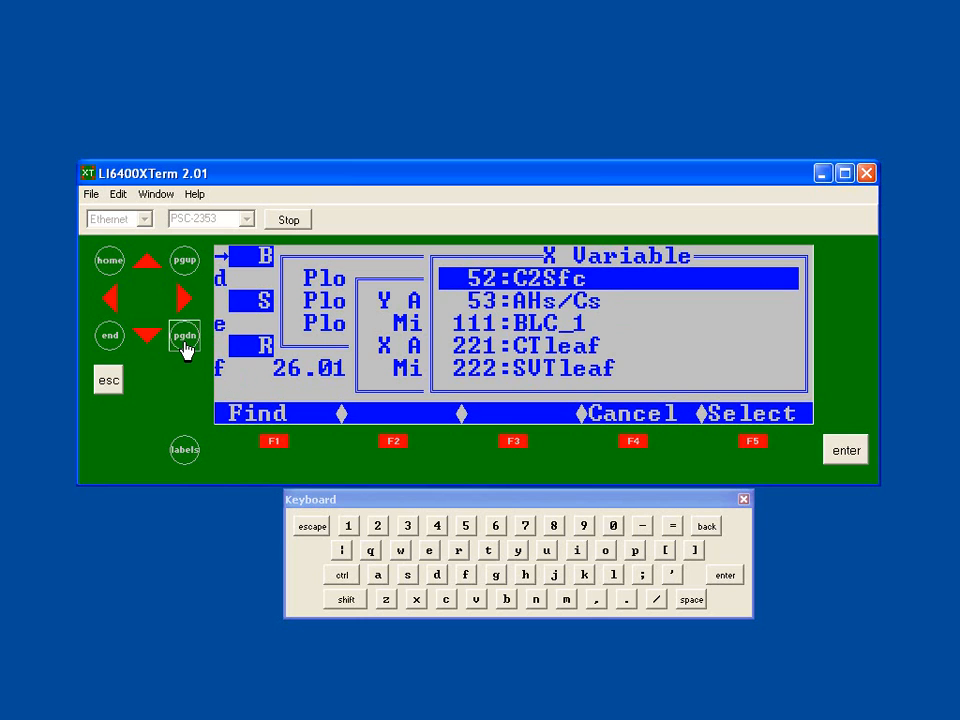
click(185, 345)
click(185, 345)
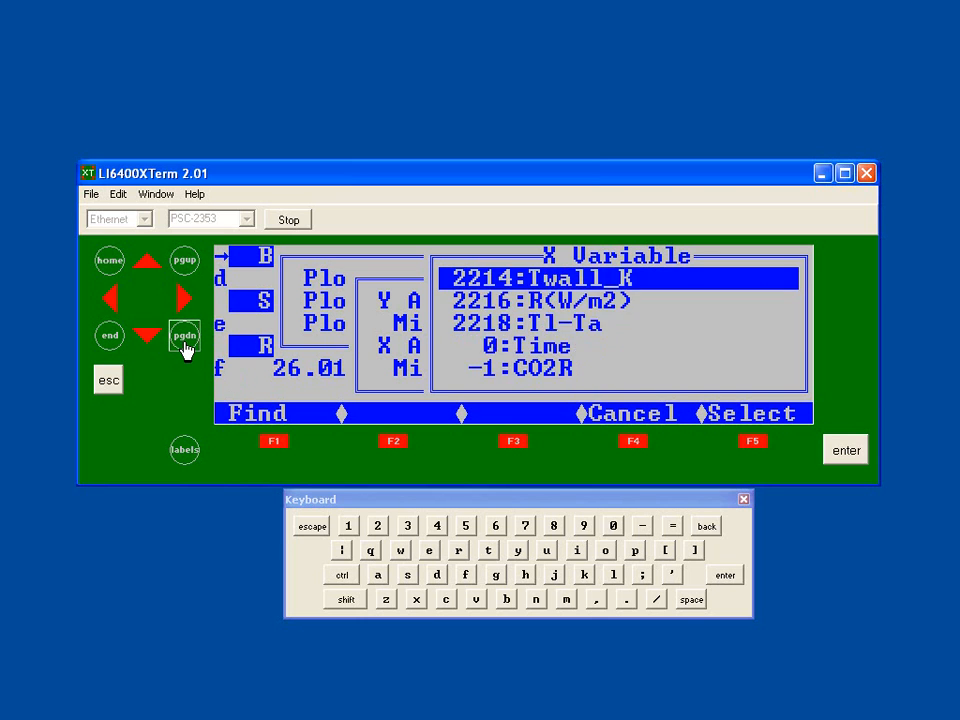
click(185, 345)
click(185, 345)
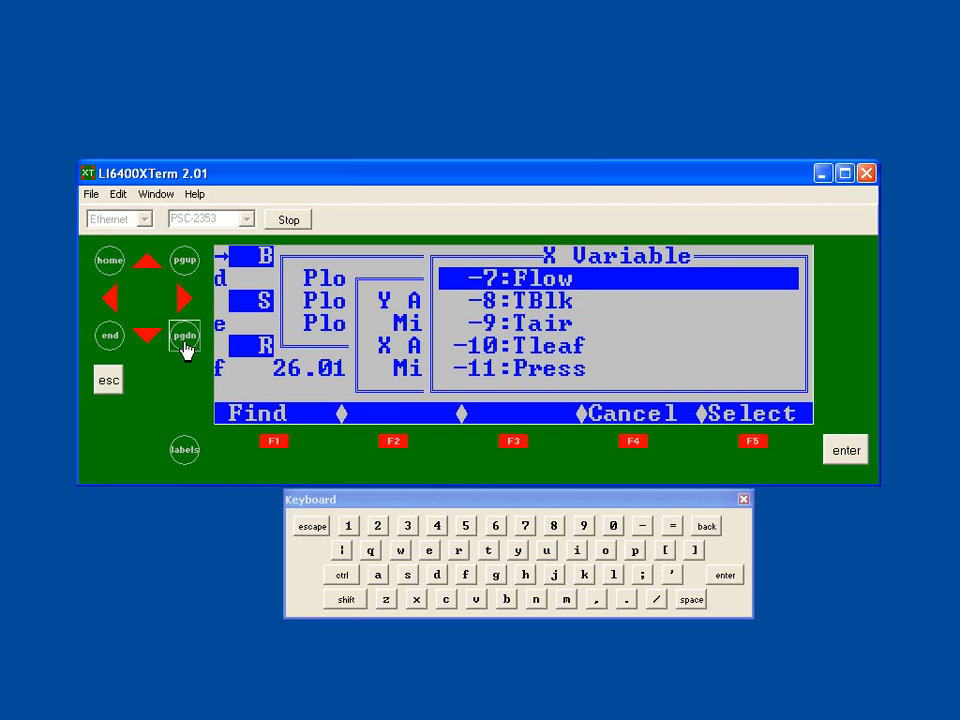
click(185, 345)
click(185, 345)
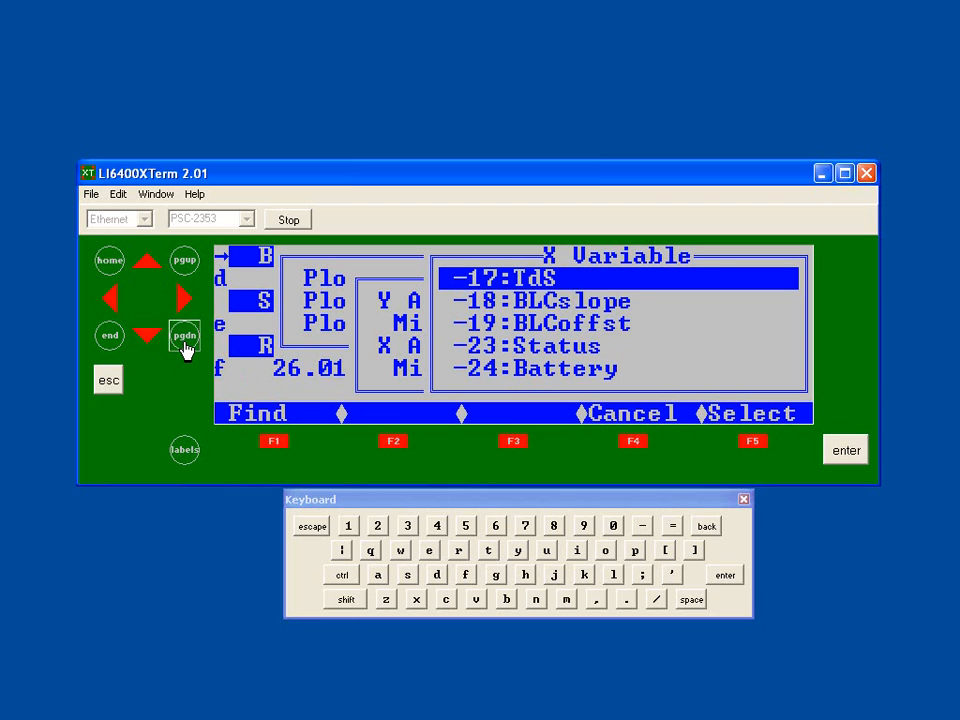
click(185, 345)
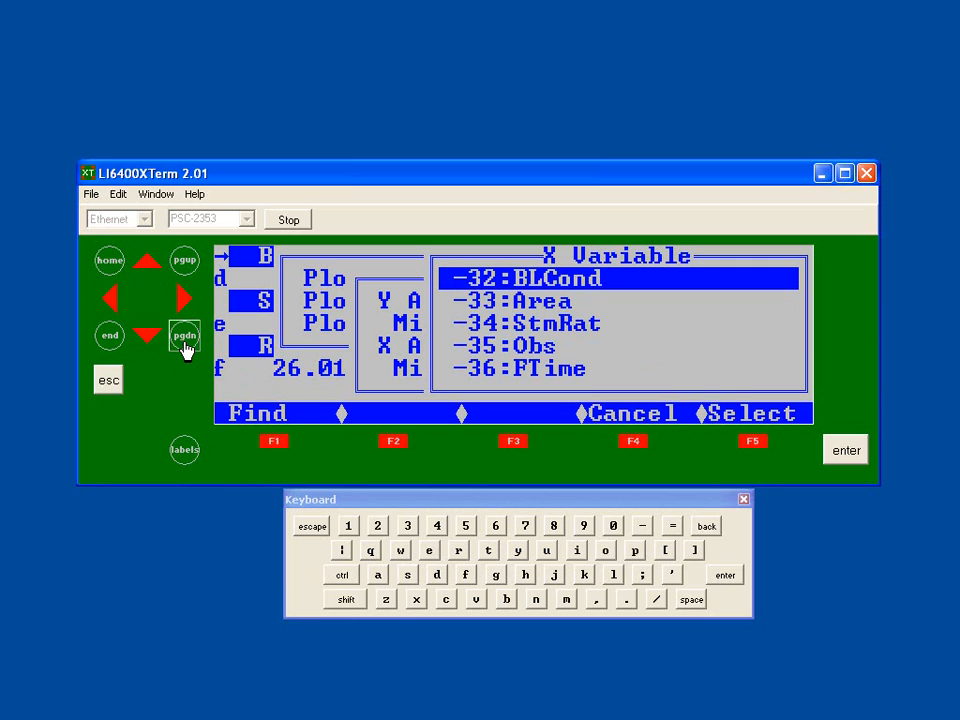
click(150, 340)
click(150, 340)
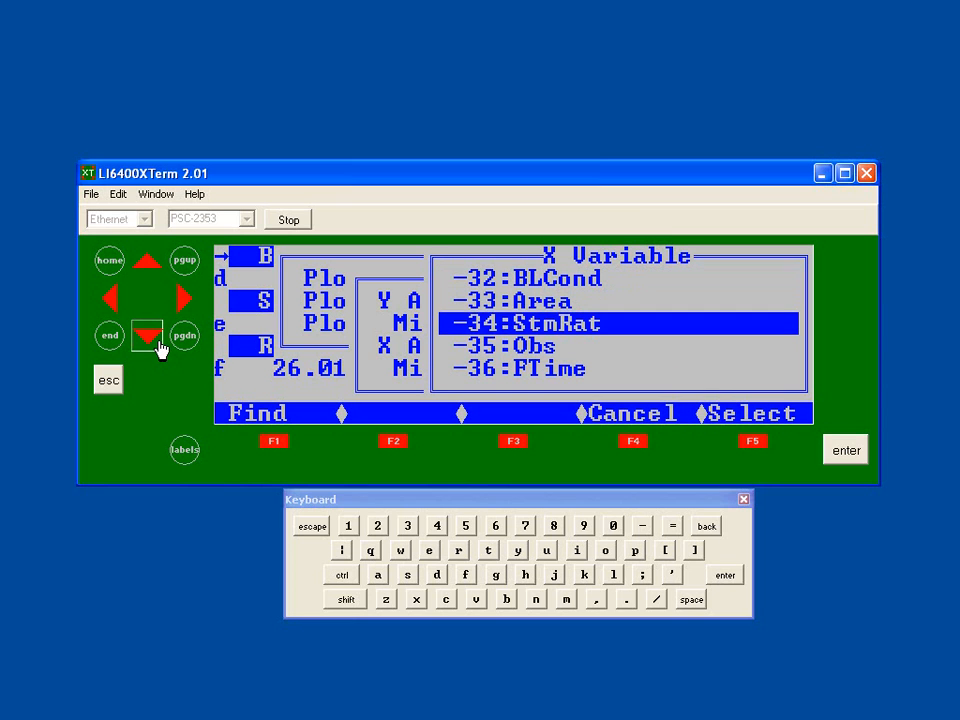
click(150, 340)
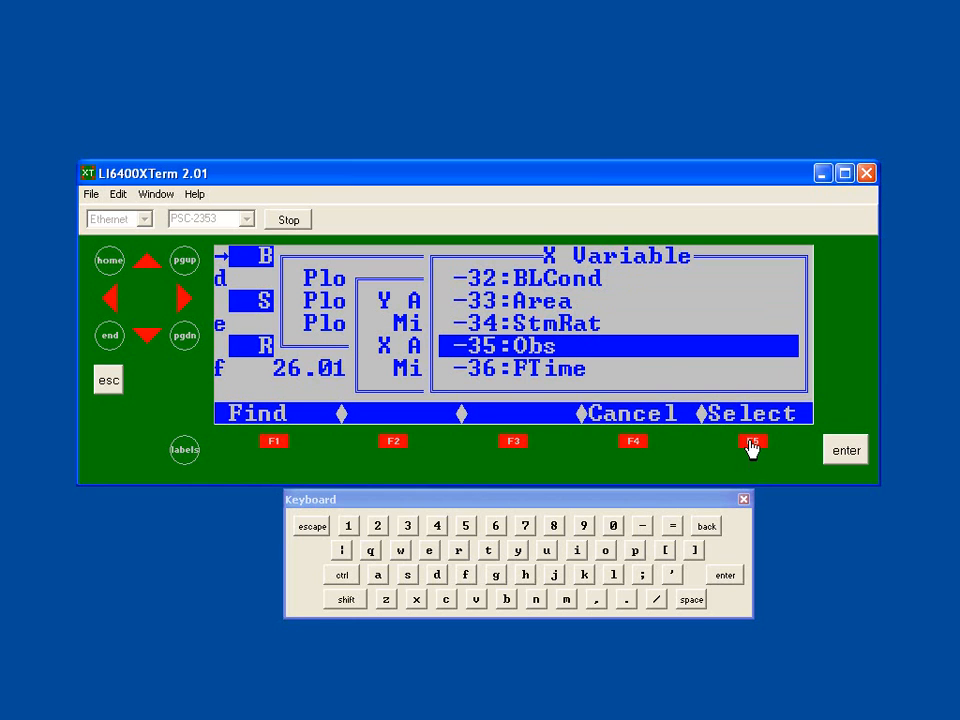
click(860, 462)
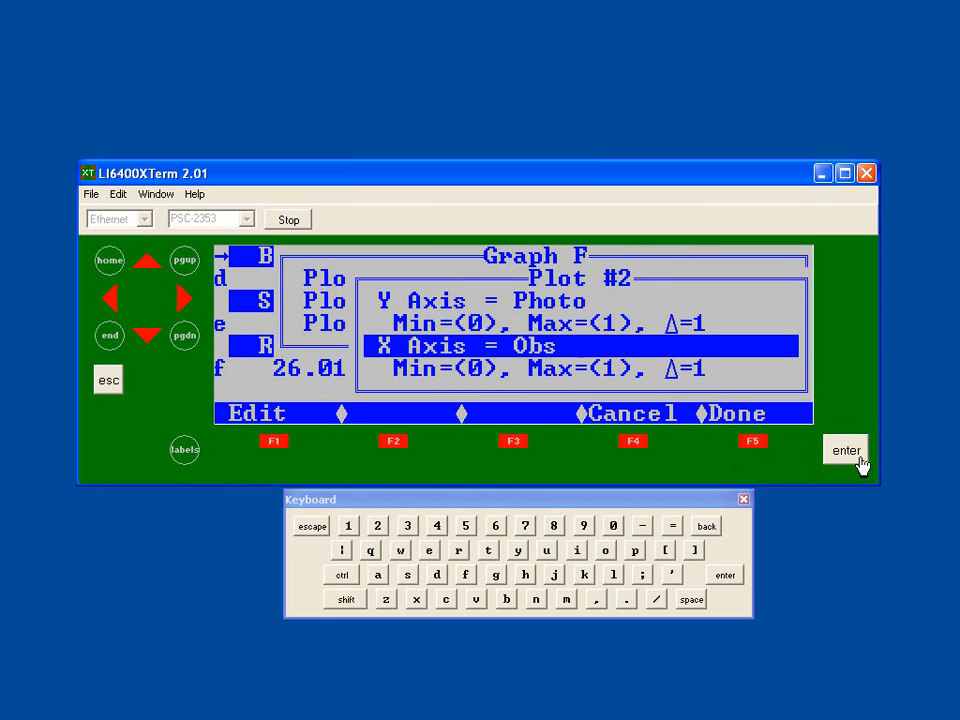
click(146, 338)
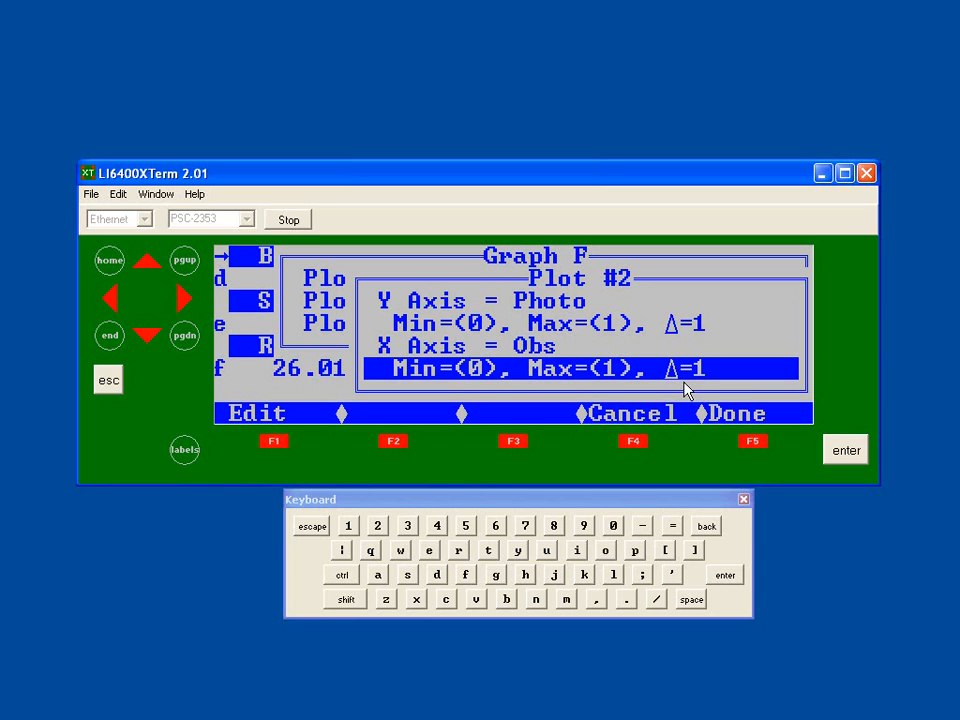
Finish the Plot #2 definition and accept the Graph F setup
click(753, 442)
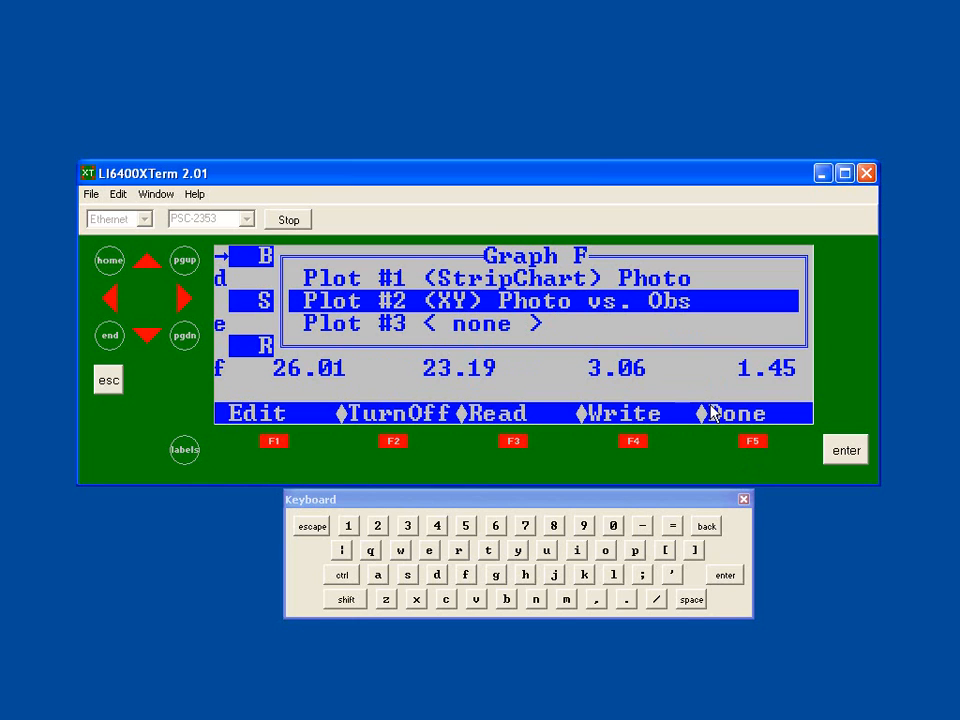
click(753, 451)
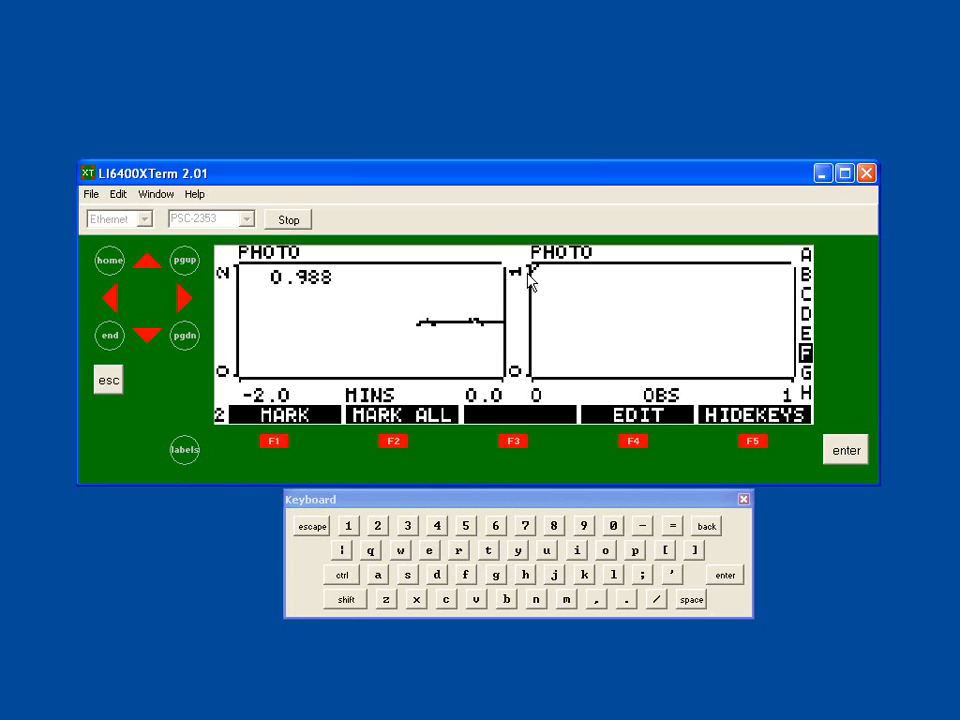
Bring up the level 1 graph functions, select the Photo strip chart, and scroll its time axis back and forward in one-minute shifts
click(183, 452)
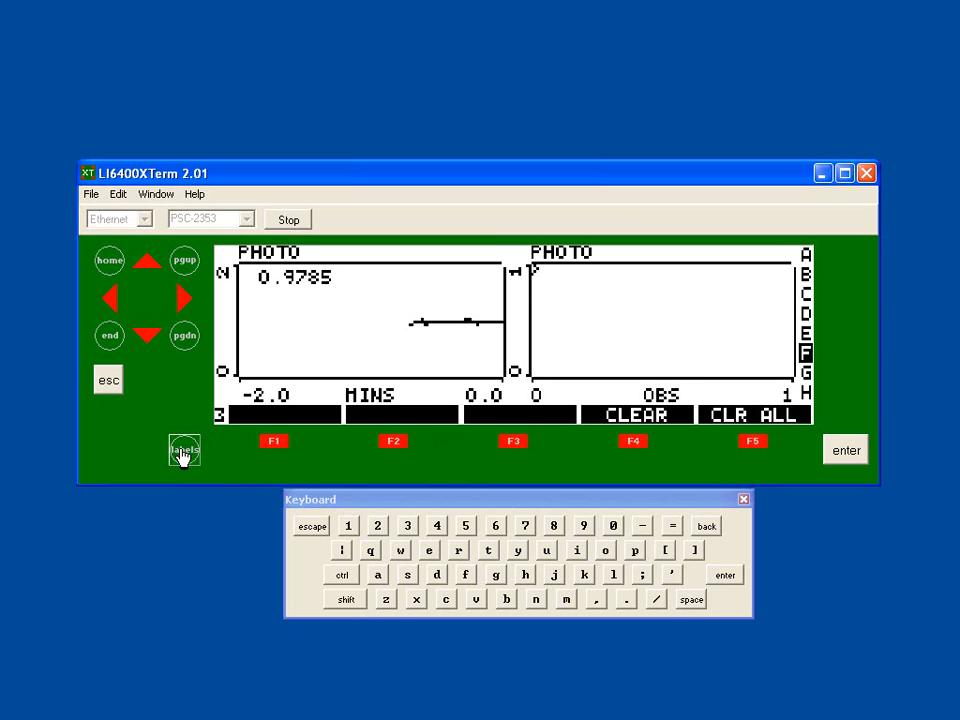
click(183, 452)
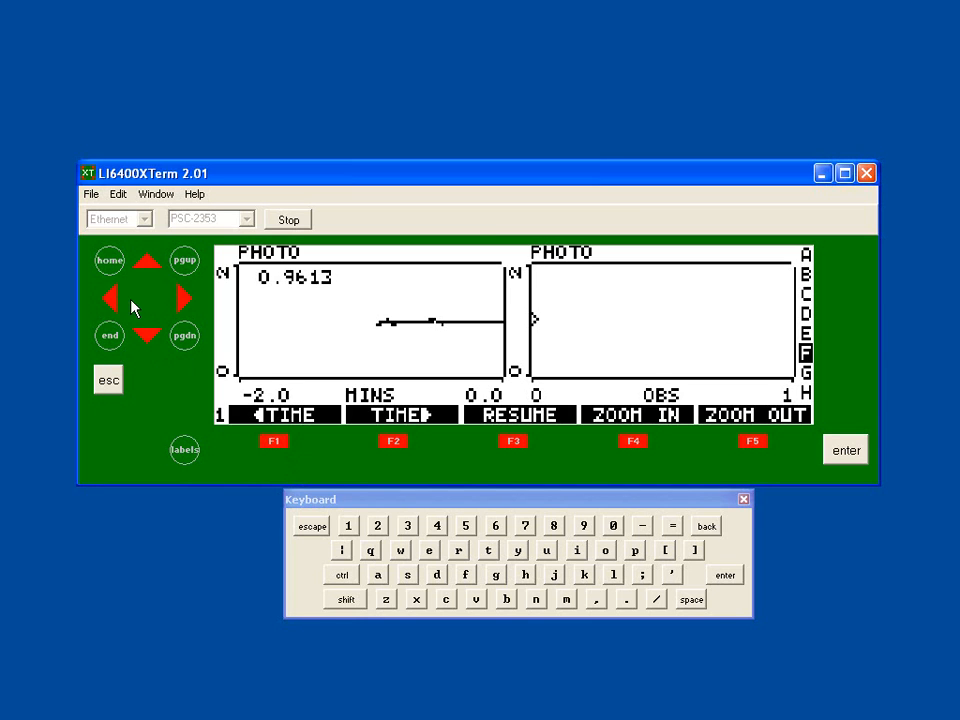
click(108, 299)
click(106, 303)
click(276, 445)
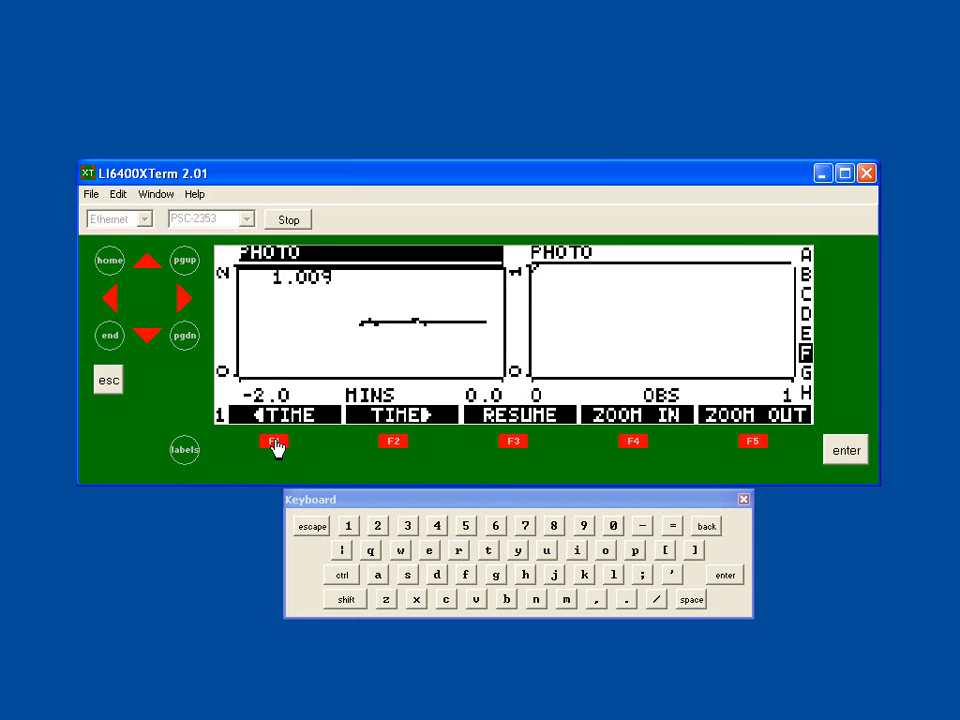
click(392, 443)
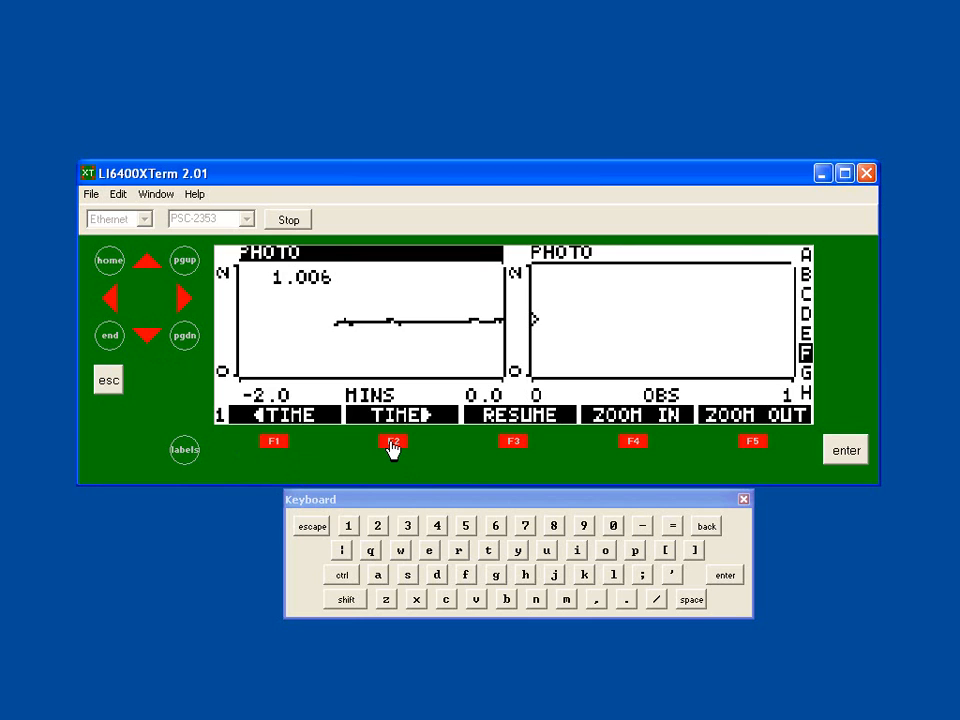
click(279, 443)
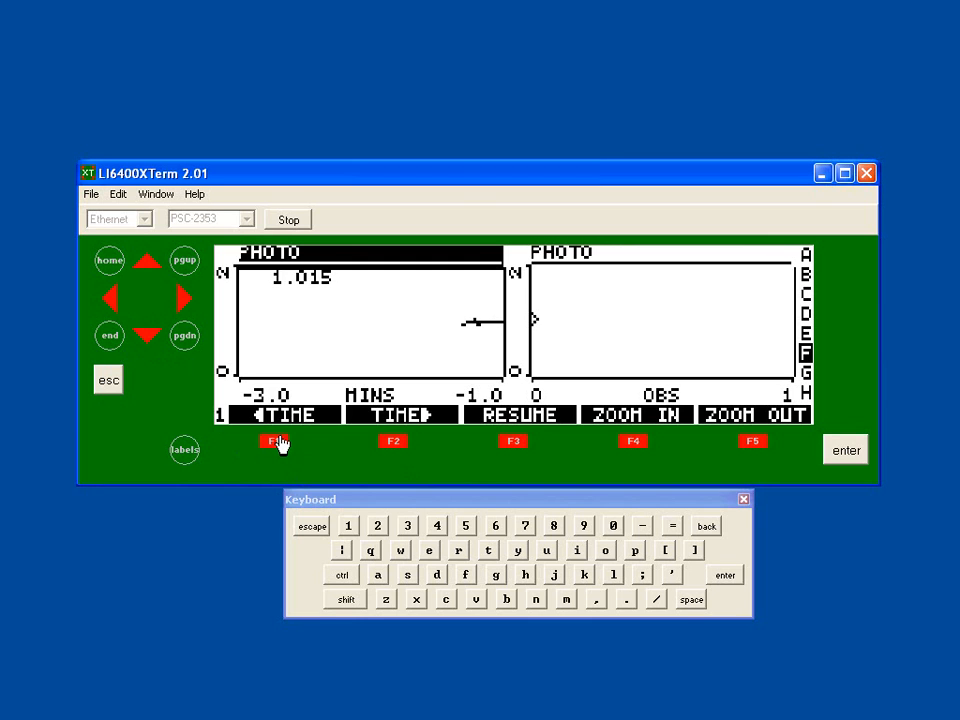
click(395, 445)
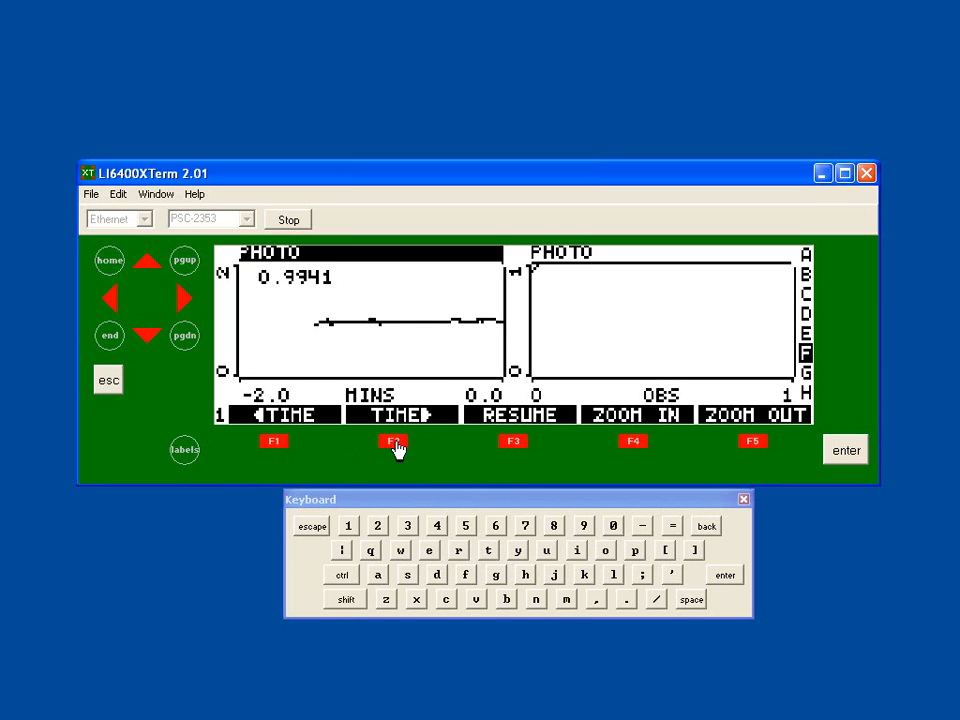
click(275, 441)
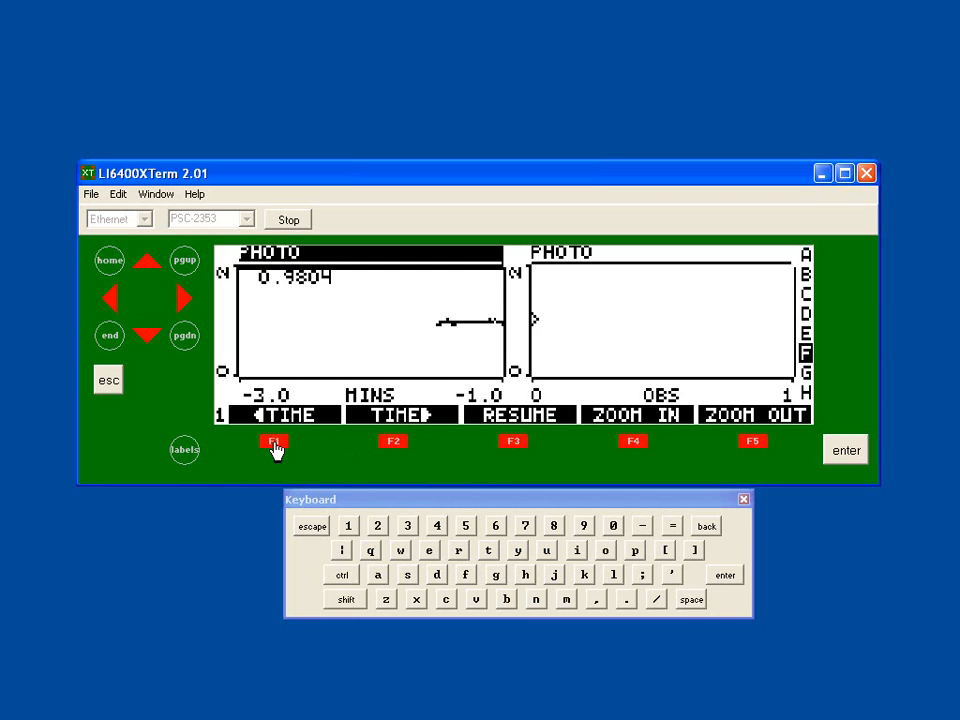
click(273, 440)
click(273, 440)
Deselect the strip chart and resume its current time range, closing the graph view in favour of the text display
click(178, 310)
click(179, 312)
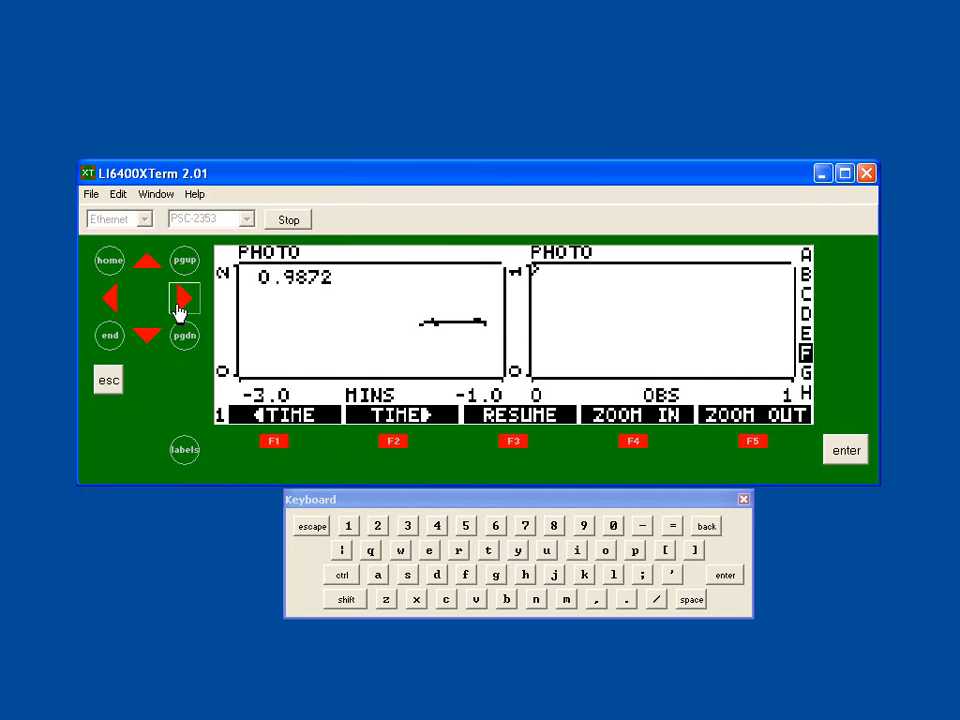
click(512, 444)
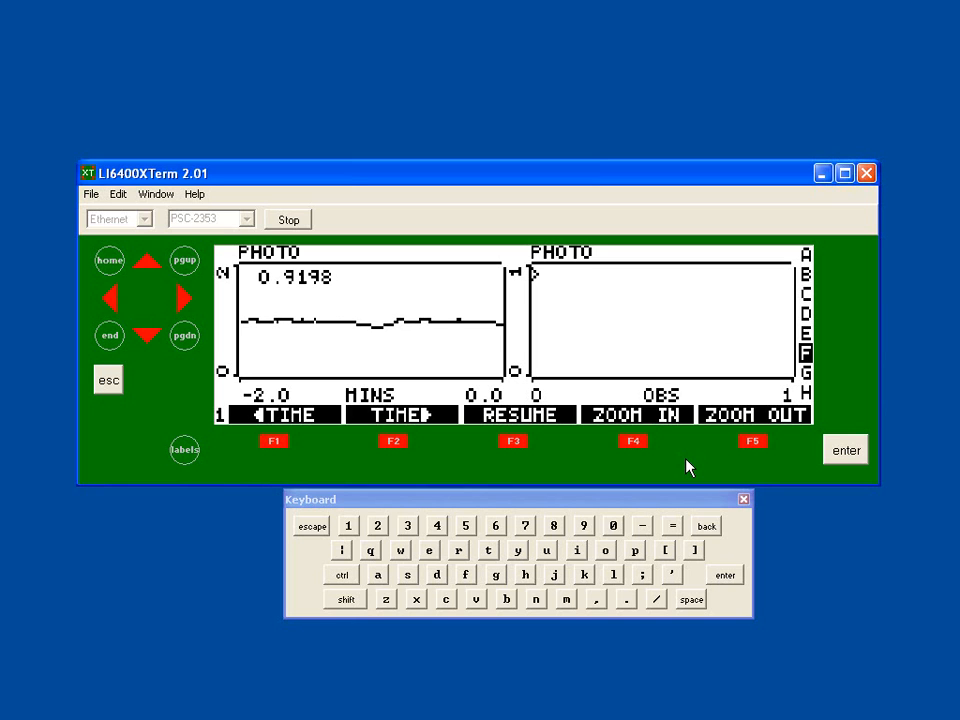
click(697, 552)
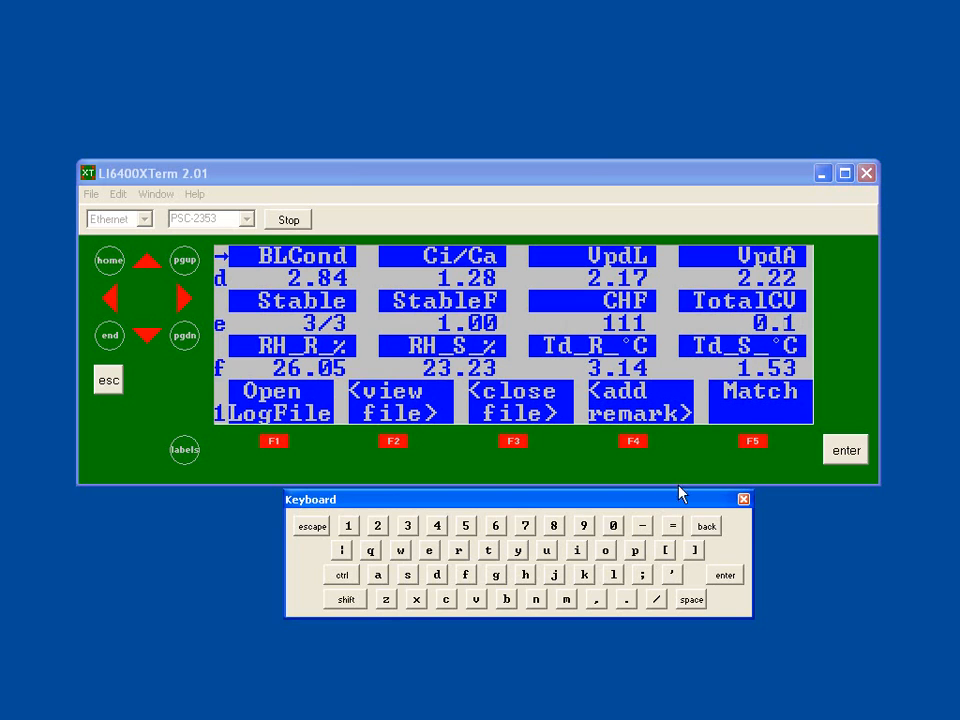